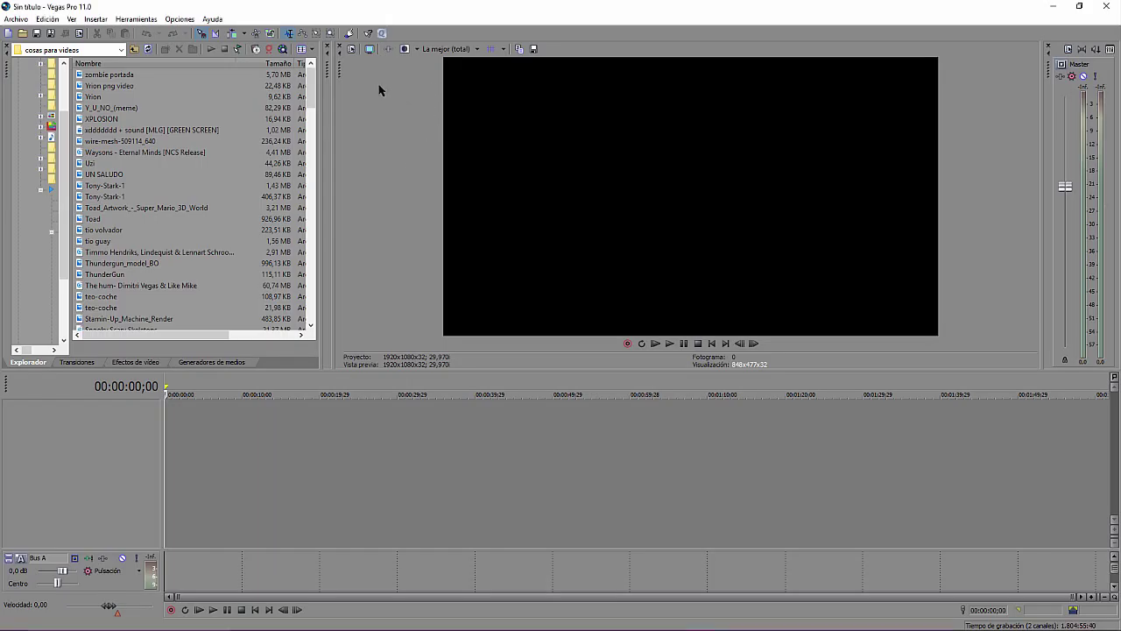
{"action": "left_click", "coordinate": [16, 19]}
{"action": "left_click", "coordinate": [28, 46]}
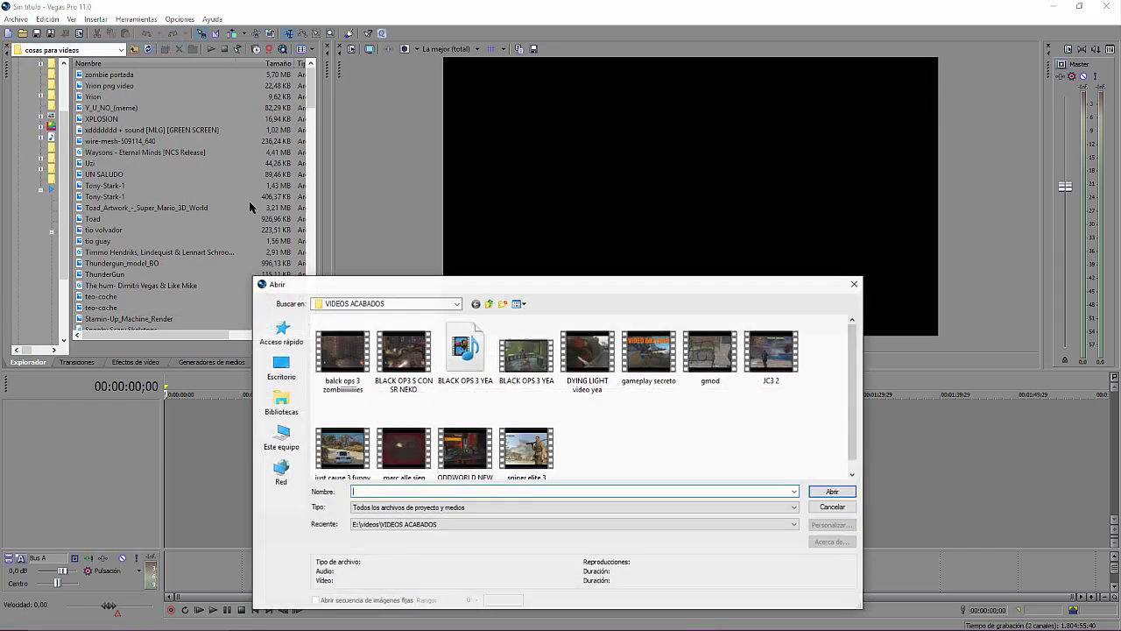
{"action": "left_click", "coordinate": [489, 304]}
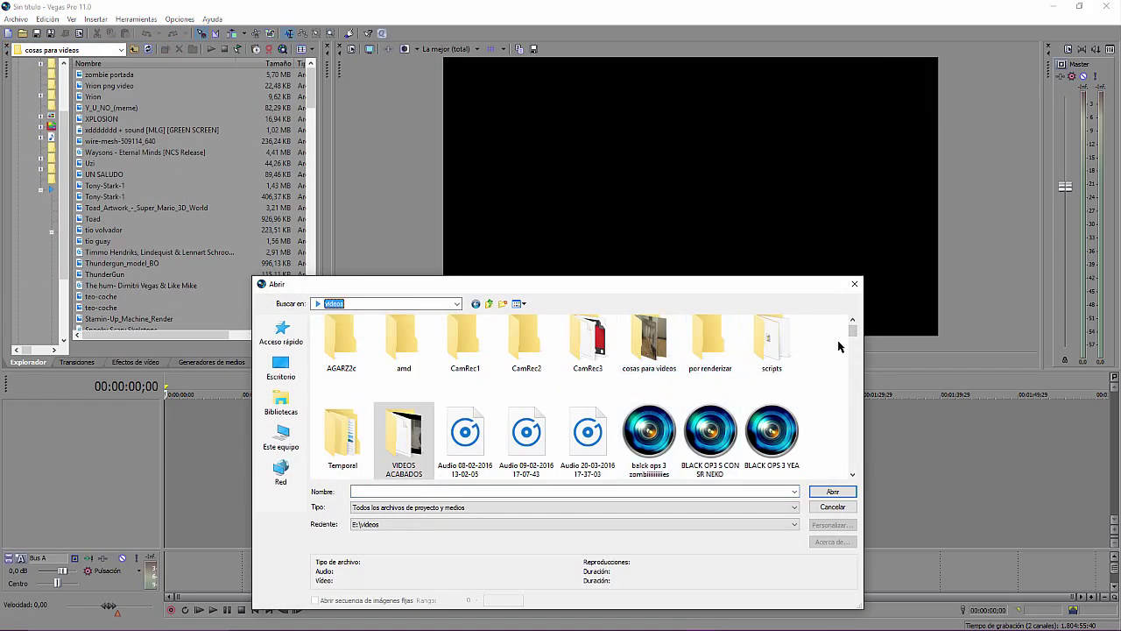
{"action": "left_click_drag", "start_coordinate": [851, 335], "coordinate": [850, 350]}
{"action": "double_click", "coordinate": [526, 365]}
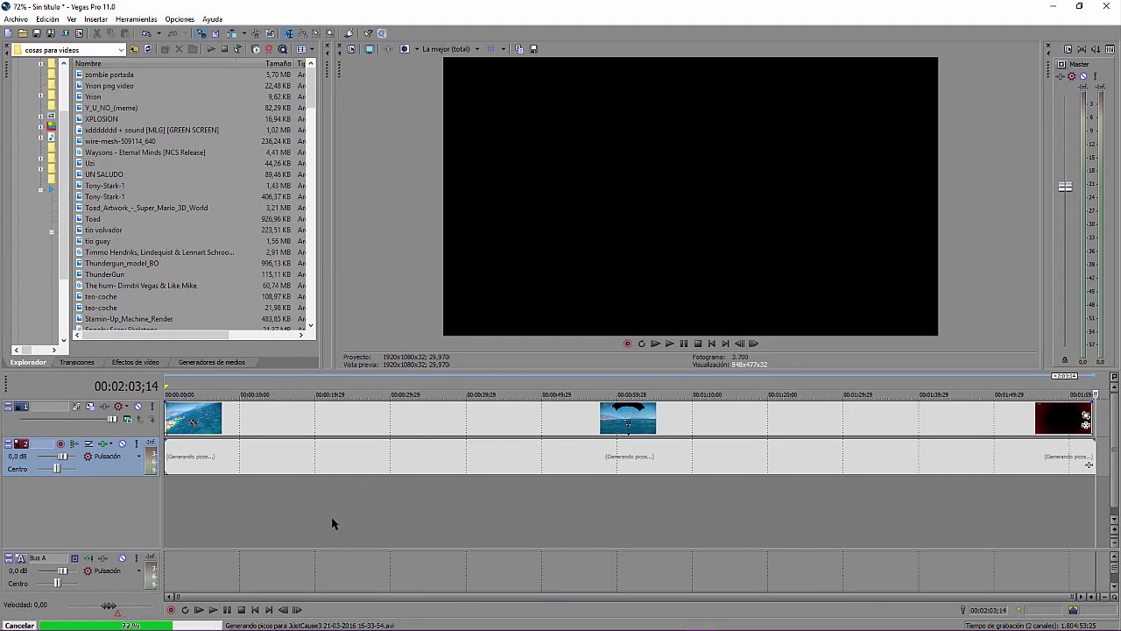
Split the clip at 00:00:03;29 and move the second part along the timeline so it starts at about 00:00:30;10.
{"action": "left_click", "coordinate": [195, 444]}
{"action": "scroll", "coordinate": [195, 445], "scroll_direction": "up", "scroll_amount": 1}
{"action": "key", "text": "s"}
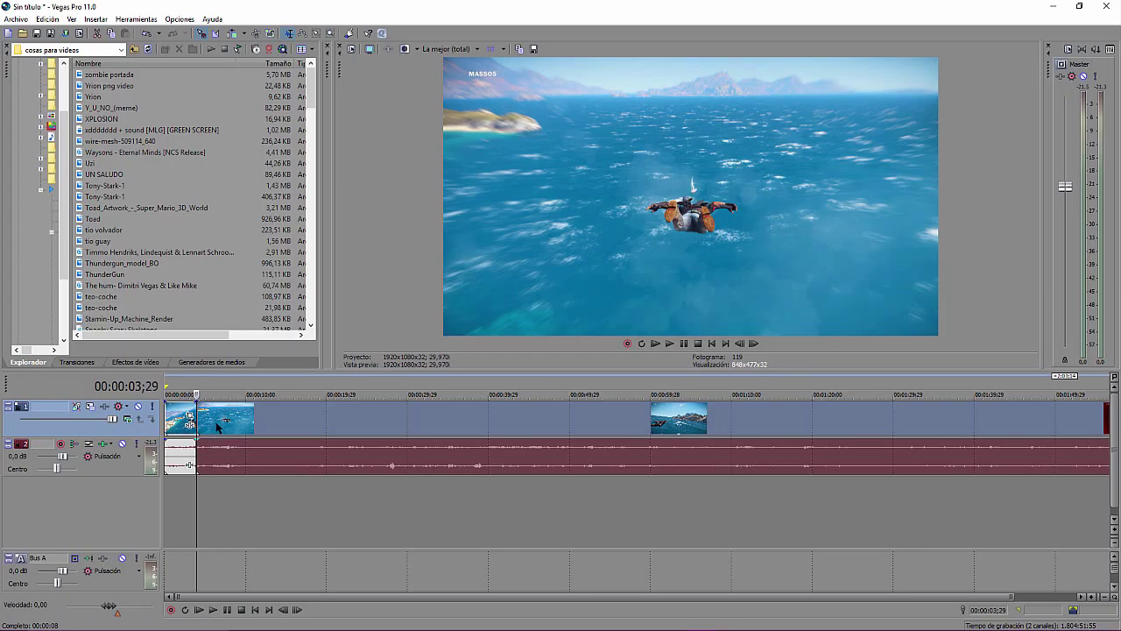
{"action": "left_click_drag", "start_coordinate": [216, 425], "coordinate": [436, 420]}
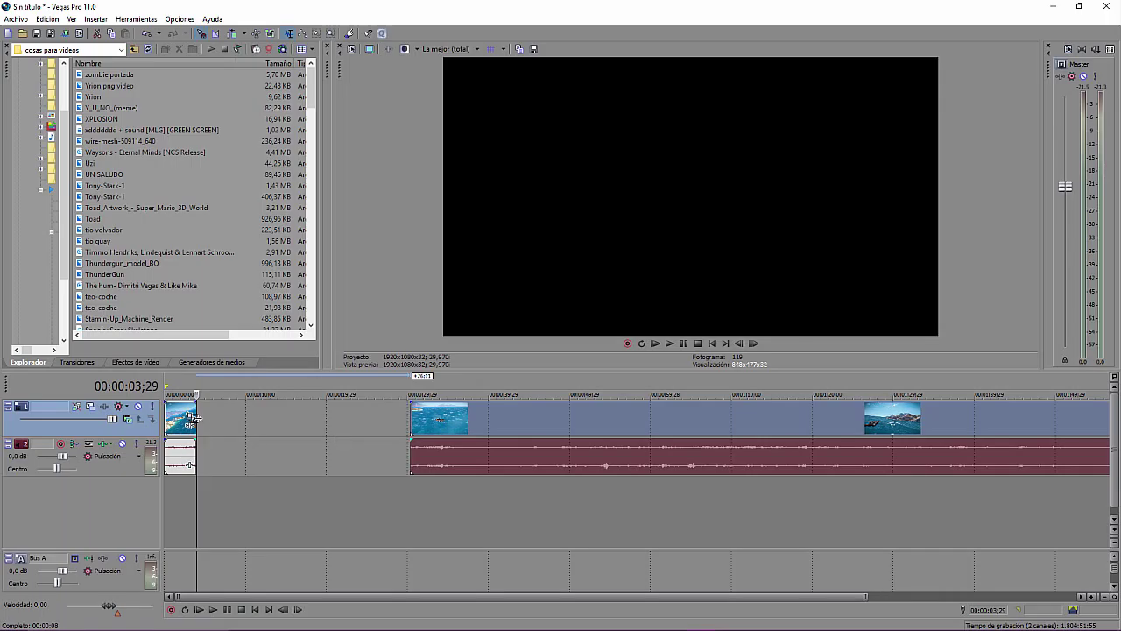
{"action": "left_click", "coordinate": [253, 478]}
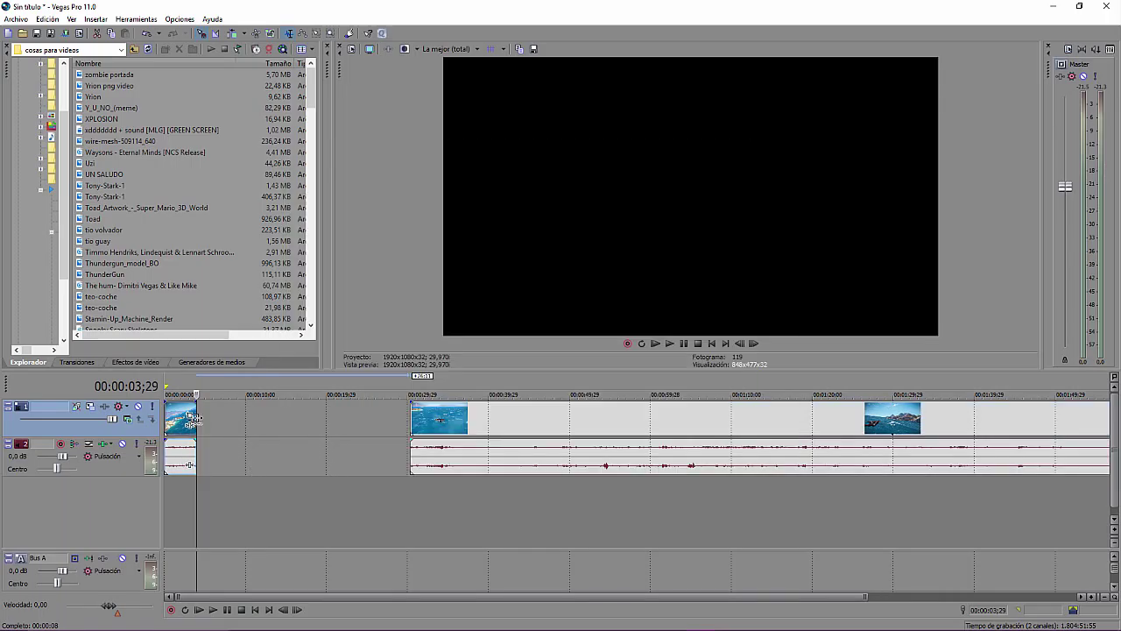
Time-stretch the short first clip to slow it down, compress it to speed it up, and preview both versions.
{"action": "left_click_drag", "start_coordinate": [194, 417], "coordinate": [239, 415]}
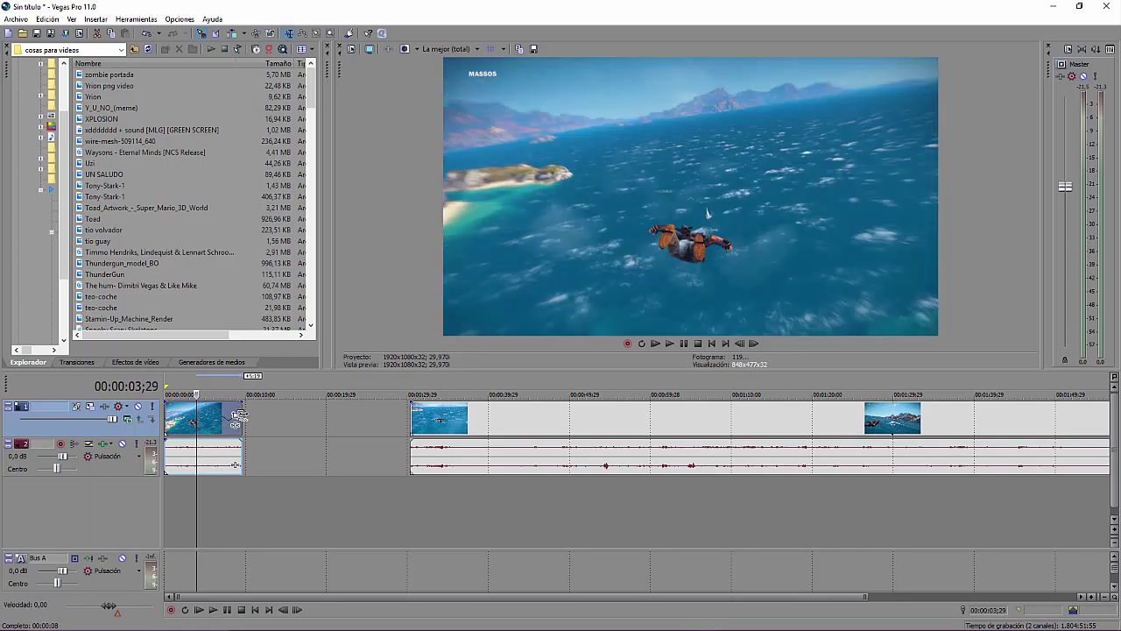
{"action": "left_click", "coordinate": [669, 343]}
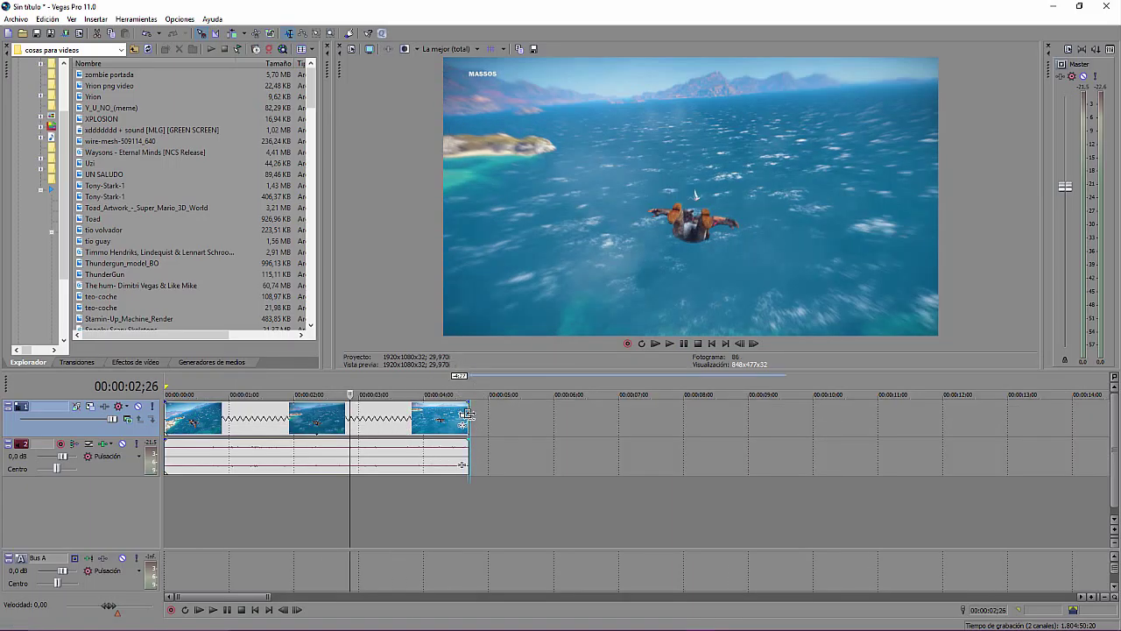
{"action": "left_click_drag", "start_coordinate": [467, 414], "coordinate": [199, 438]}
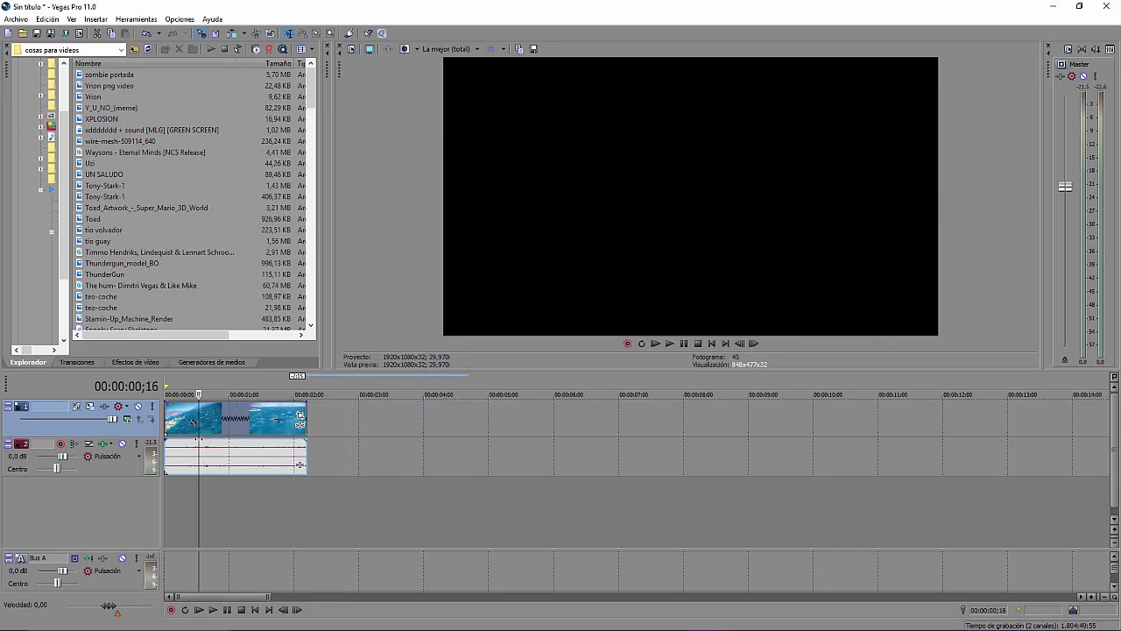
{"action": "left_click", "coordinate": [669, 343]}
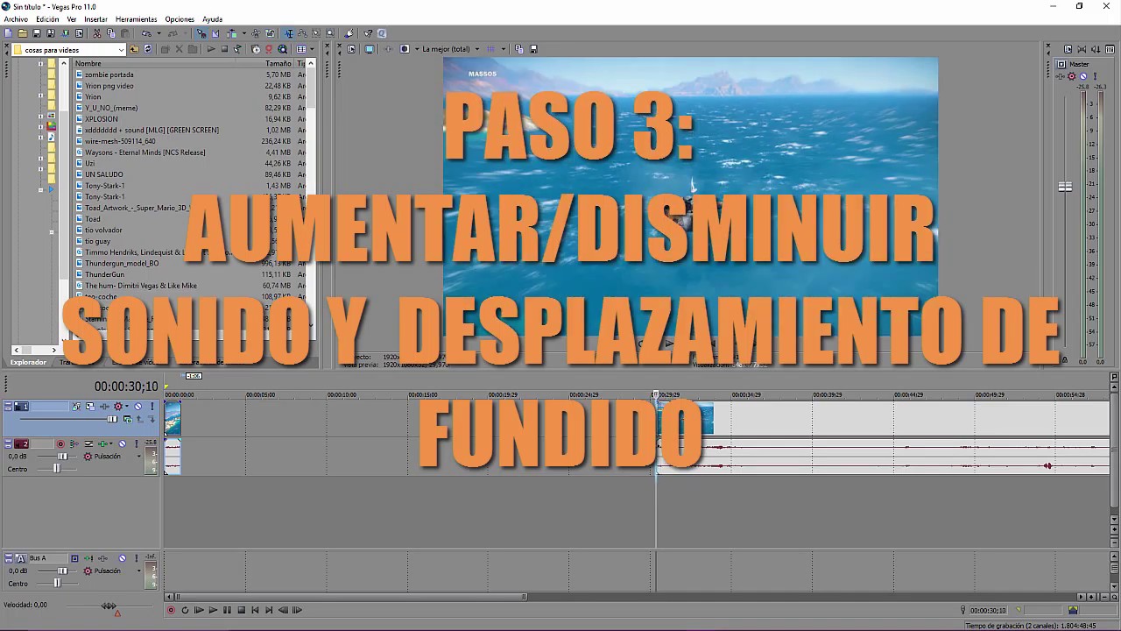
Place the cursor at the start of the second clip, 00:00:30;10, and adjust the gain of its audio event.
{"action": "left_click_drag", "start_coordinate": [656, 394], "coordinate": [739, 394]}
{"action": "scroll", "coordinate": [708, 446], "scroll_direction": "down", "scroll_amount": 2}
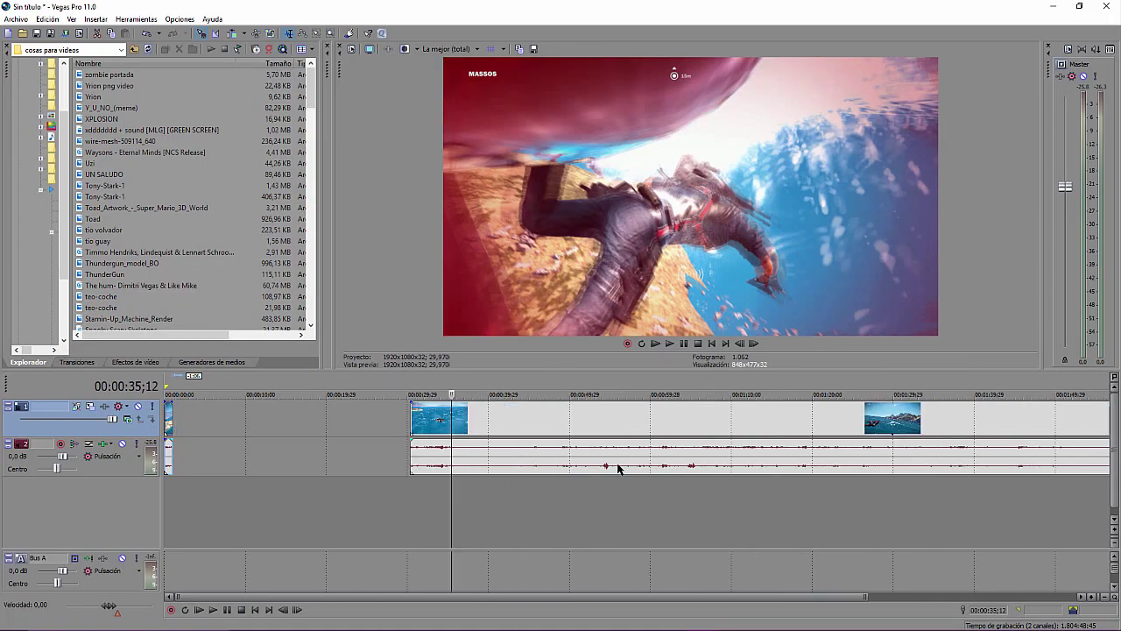
{"action": "left_click_drag", "start_coordinate": [452, 484], "coordinate": [410, 468]}
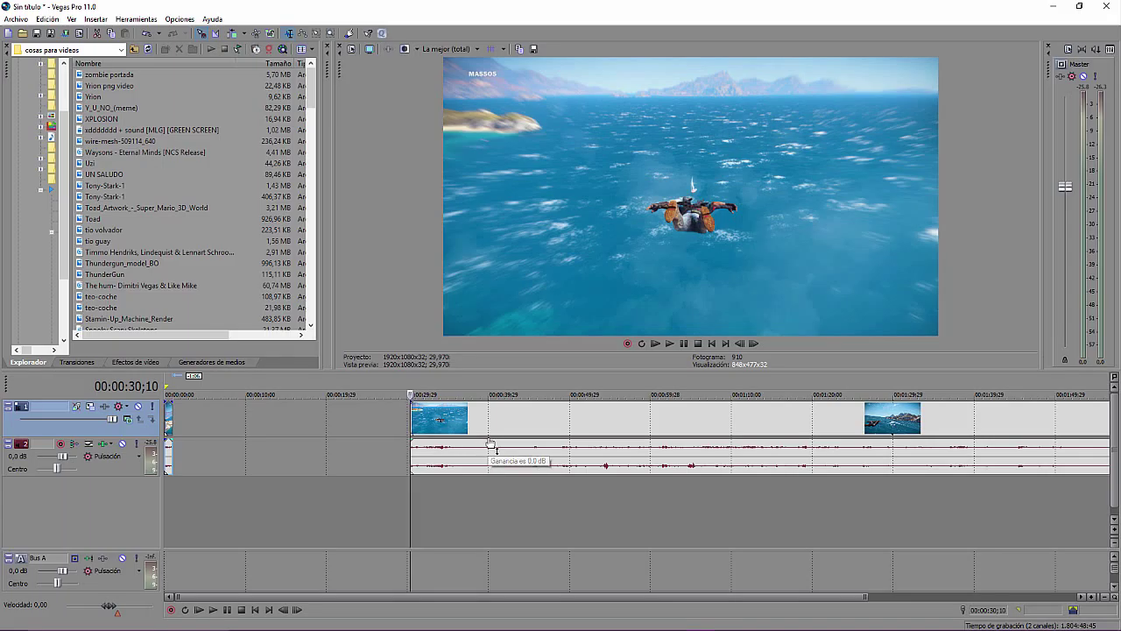
{"action": "mouse_move", "coordinate": [491, 445]}
{"action": "left_mouse_down"}
{"action": "mouse_move", "coordinate": [490, 503]}
{"action": "mouse_move", "coordinate": [489, 443]}
{"action": "left_mouse_up"}
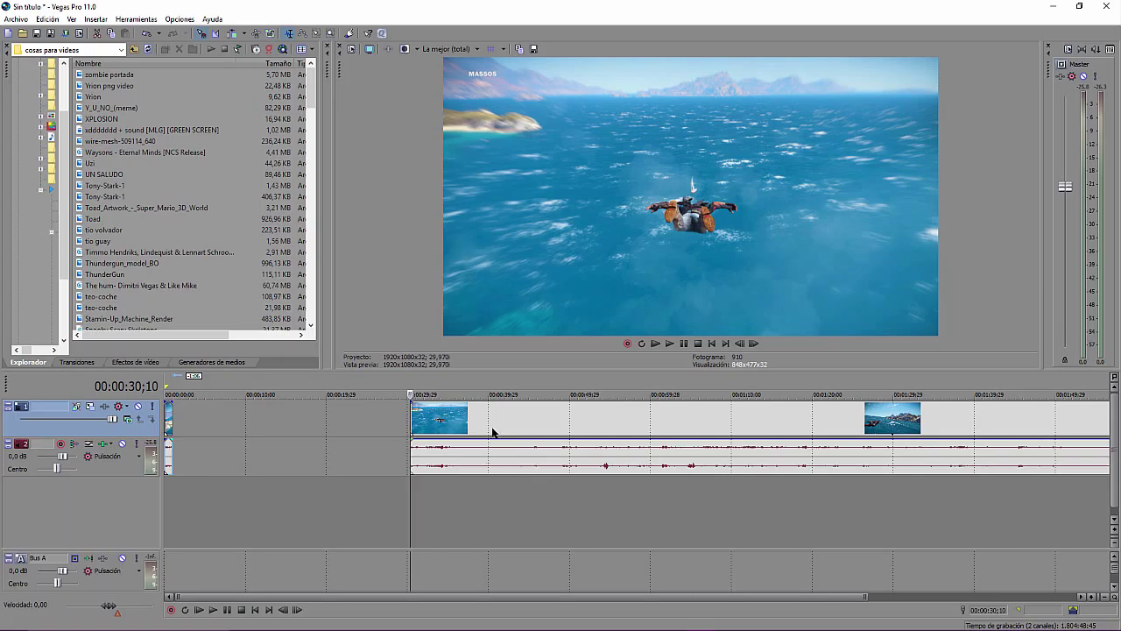
{"action": "mouse_move", "coordinate": [499, 404]}
{"action": "left_mouse_down"}
{"action": "mouse_move", "coordinate": [502, 437]}
{"action": "mouse_move", "coordinate": [508, 407]}
{"action": "left_mouse_up"}
Add a fade-in of 00:00:01;22 to the start of the second clip's video and preview it.
{"action": "scroll", "coordinate": [489, 438], "scroll_direction": "up", "scroll_amount": 3}
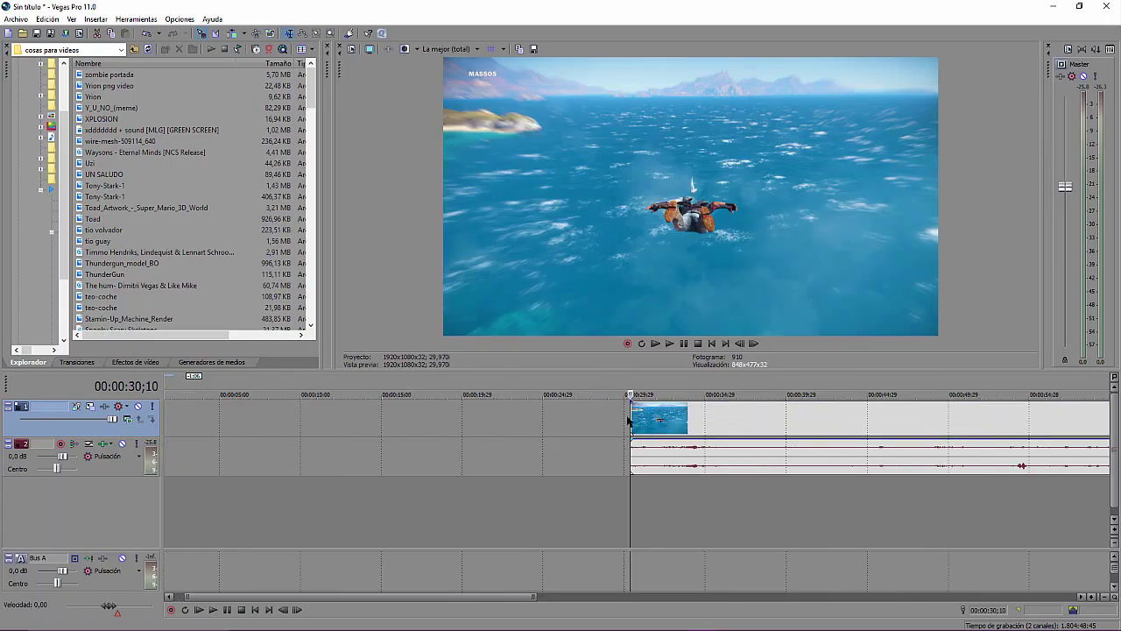
{"action": "scroll", "coordinate": [628, 405], "scroll_direction": "down", "scroll_amount": 3}
{"action": "scroll", "coordinate": [529, 408], "scroll_direction": "up", "scroll_amount": 2}
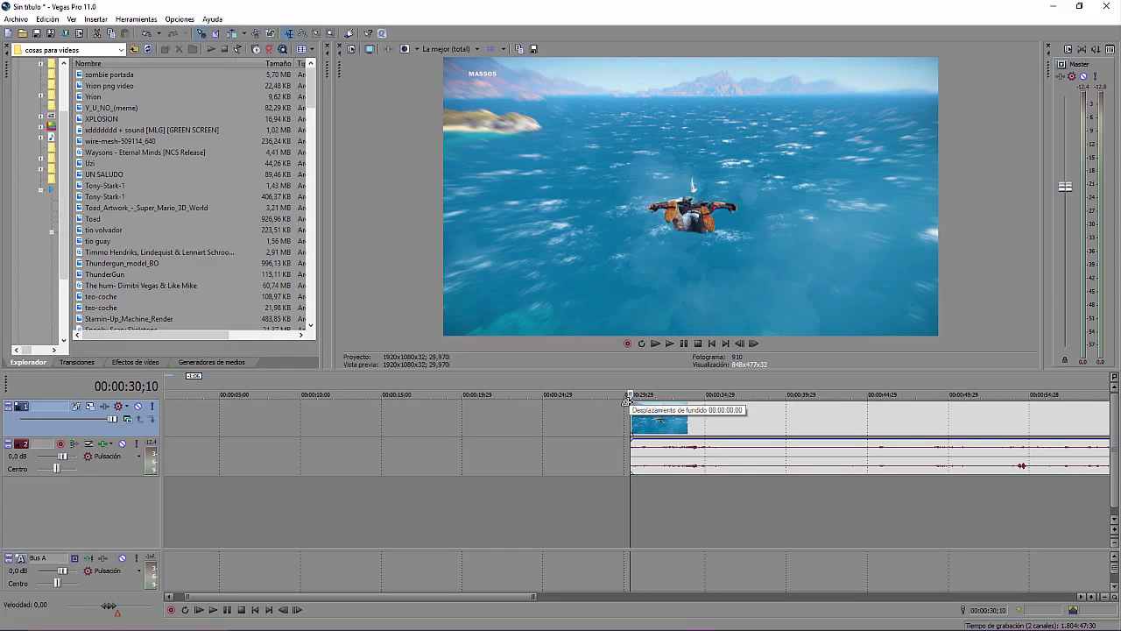
{"action": "mouse_move", "coordinate": [628, 401]}
{"action": "left_mouse_down"}
{"action": "mouse_move", "coordinate": [700, 404]}
{"action": "mouse_move", "coordinate": [648, 404]}
{"action": "mouse_move", "coordinate": [657, 404]}
{"action": "left_mouse_up"}
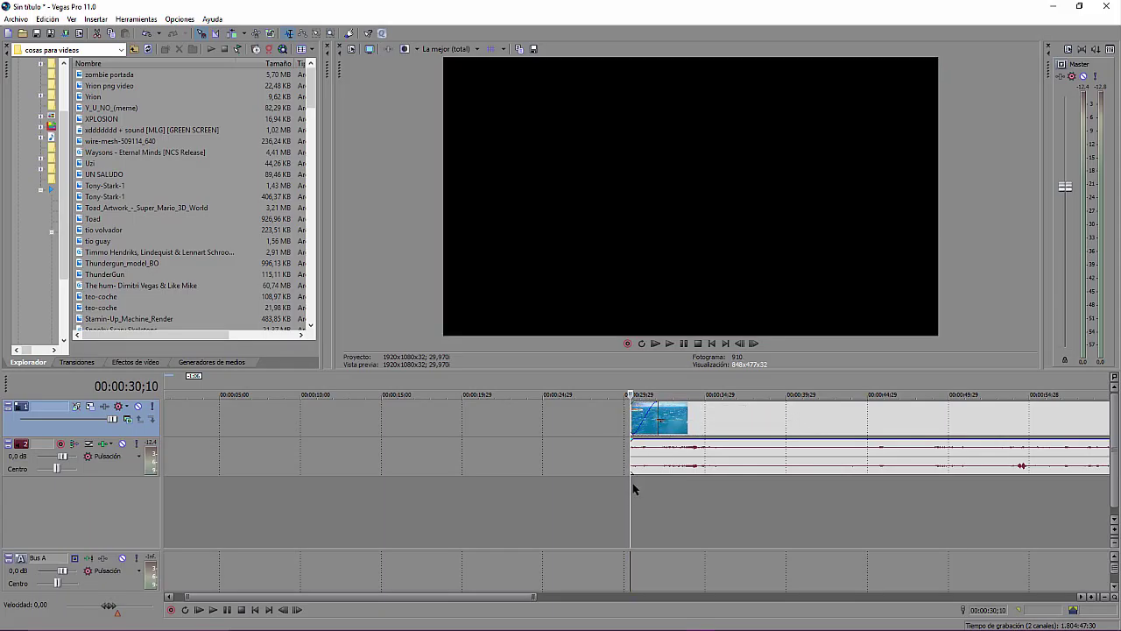
{"action": "key", "text": "space"}
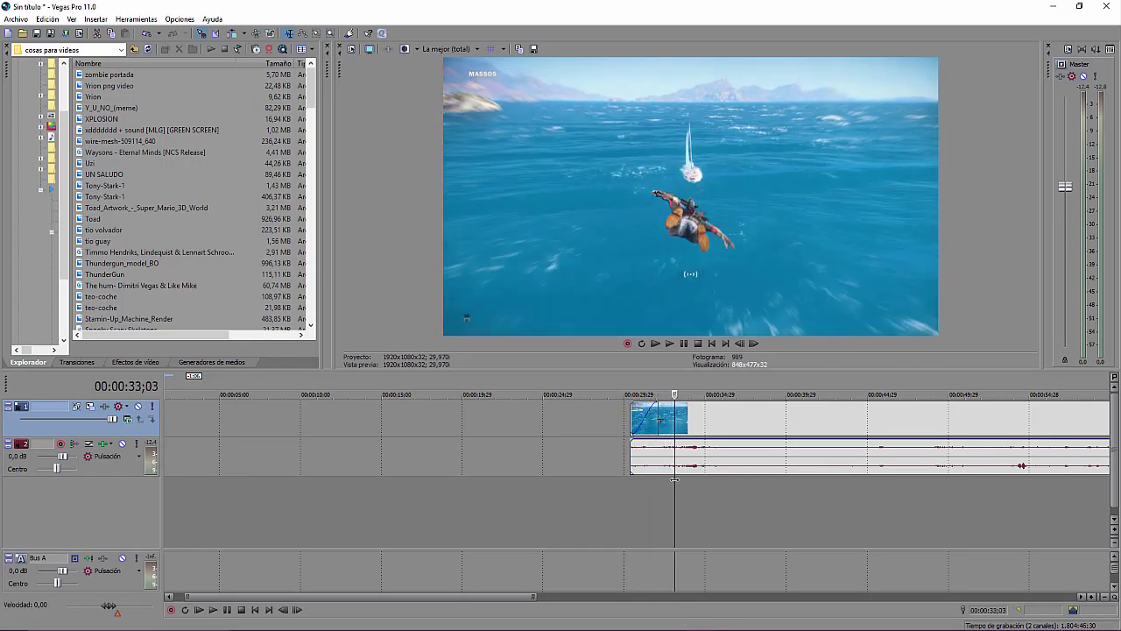
{"action": "left_click", "coordinate": [630, 472]}
{"action": "key", "text": "space"}
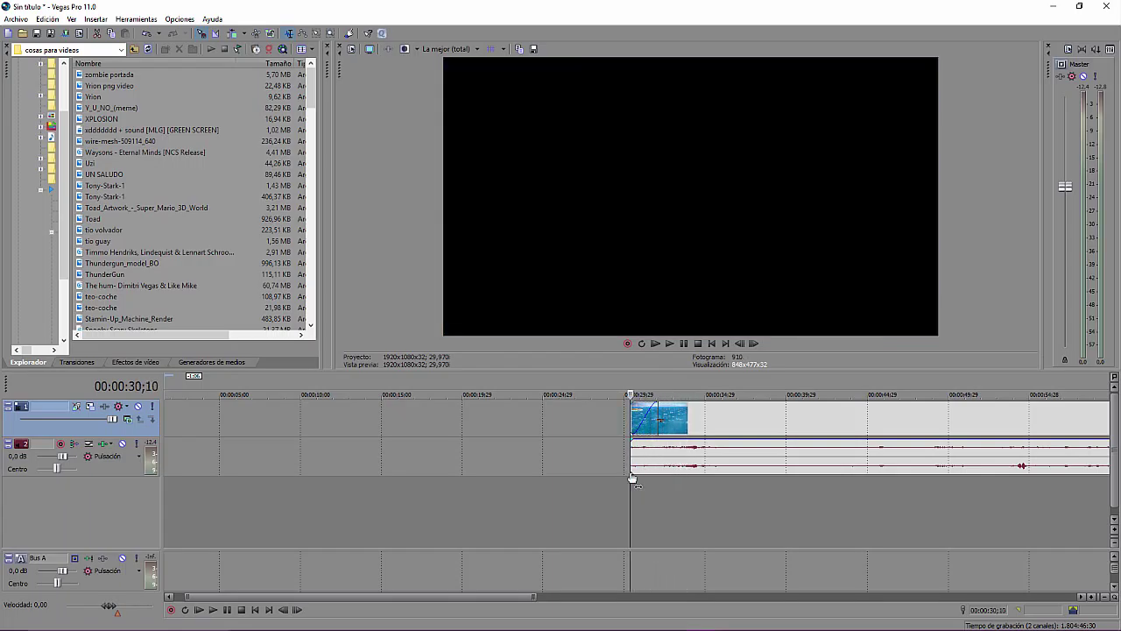
{"action": "key", "text": "space"}
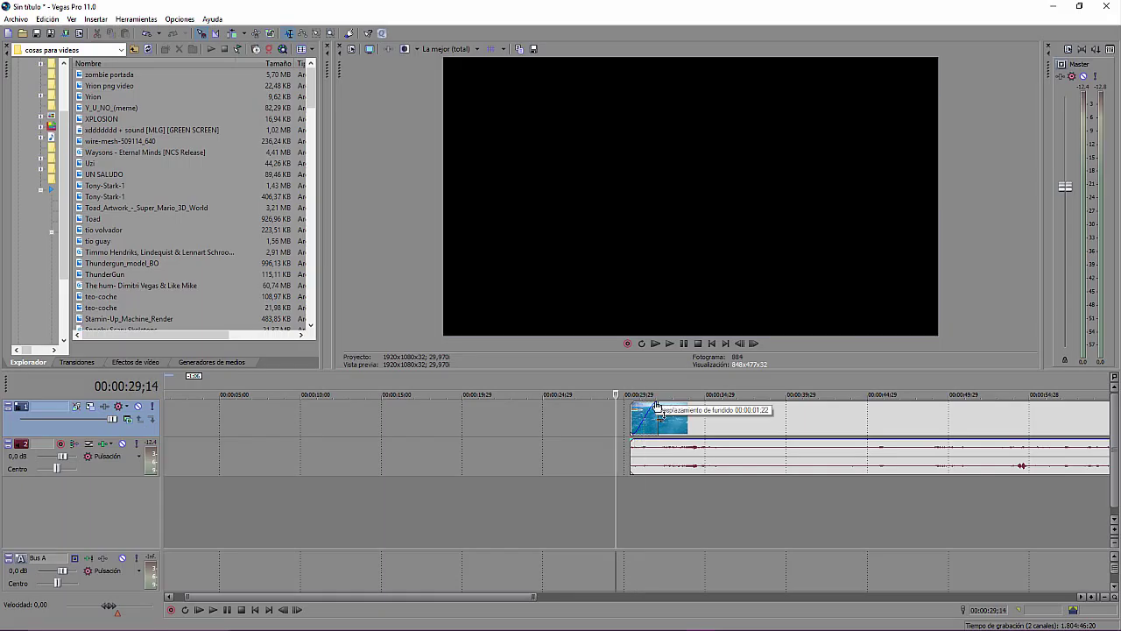
Try the fast logarithmic fade-in curve on the second clip's video and scrub through the fade.
{"action": "right_click", "coordinate": [658, 406]}
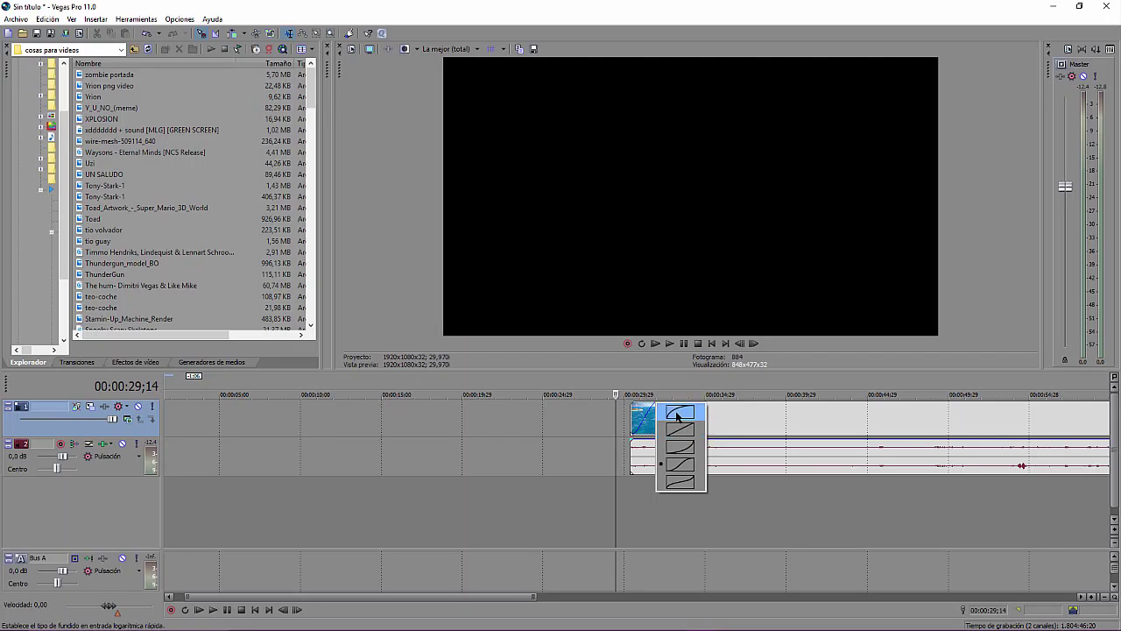
{"action": "left_click", "coordinate": [679, 430]}
{"action": "left_click_drag", "start_coordinate": [615, 443], "coordinate": [652, 429]}
Change the second clip's video fade-in to the linear curve and scrub through it.
{"action": "right_click", "coordinate": [655, 402]}
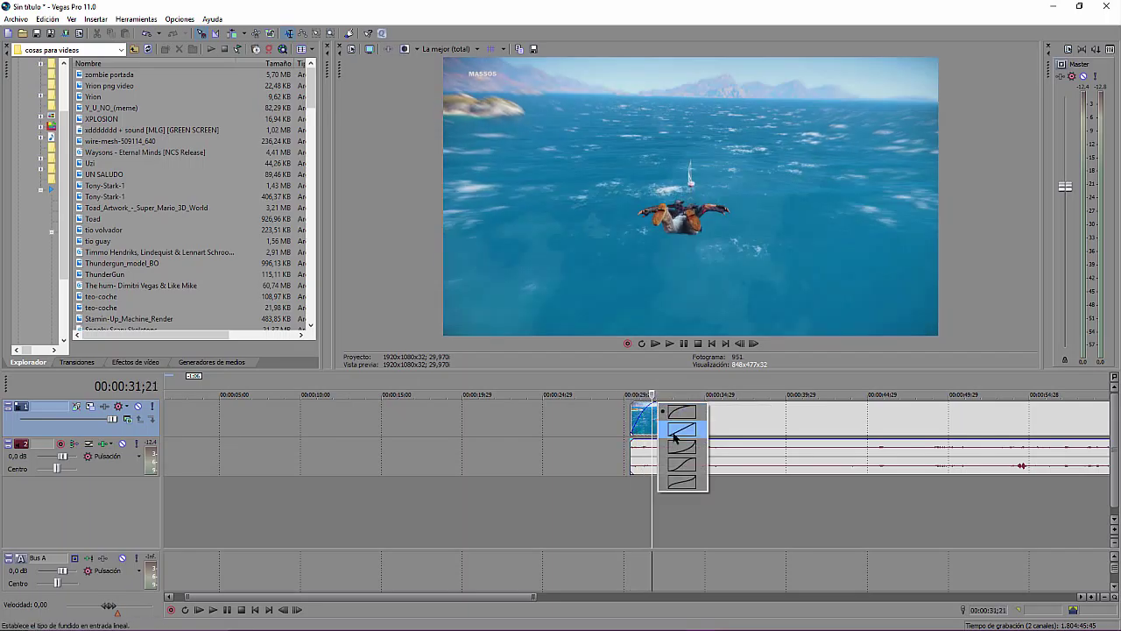
{"action": "left_click", "coordinate": [674, 435]}
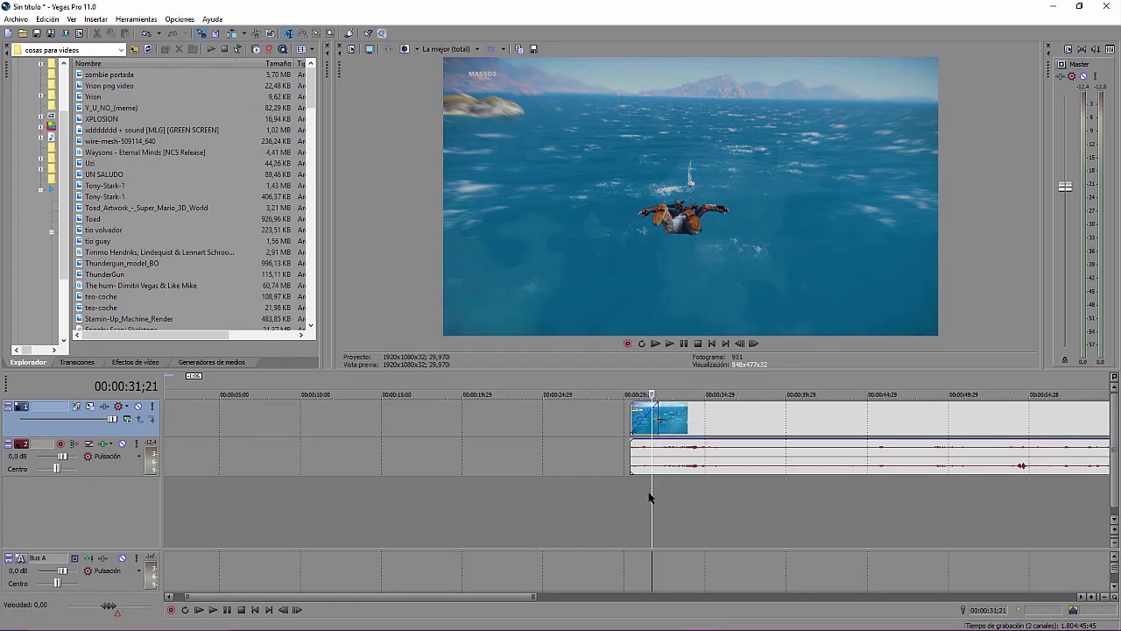
{"action": "left_click_drag", "start_coordinate": [651, 492], "coordinate": [659, 429]}
{"action": "right_click", "coordinate": [657, 404]}
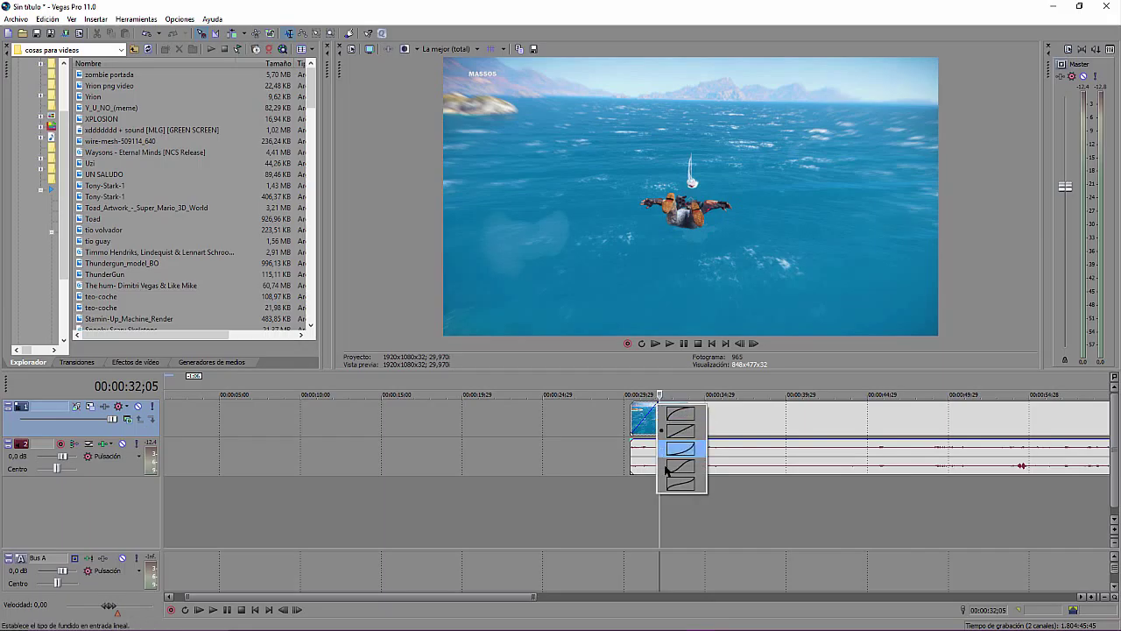
{"action": "left_click", "coordinate": [633, 515]}
Add an audio fade-in of about 4.5 seconds to the start of the second clip and play it back.
{"action": "scroll", "coordinate": [633, 515], "scroll_direction": "down", "scroll_amount": 2}
{"action": "scroll", "coordinate": [403, 463], "scroll_direction": "up", "scroll_amount": 2}
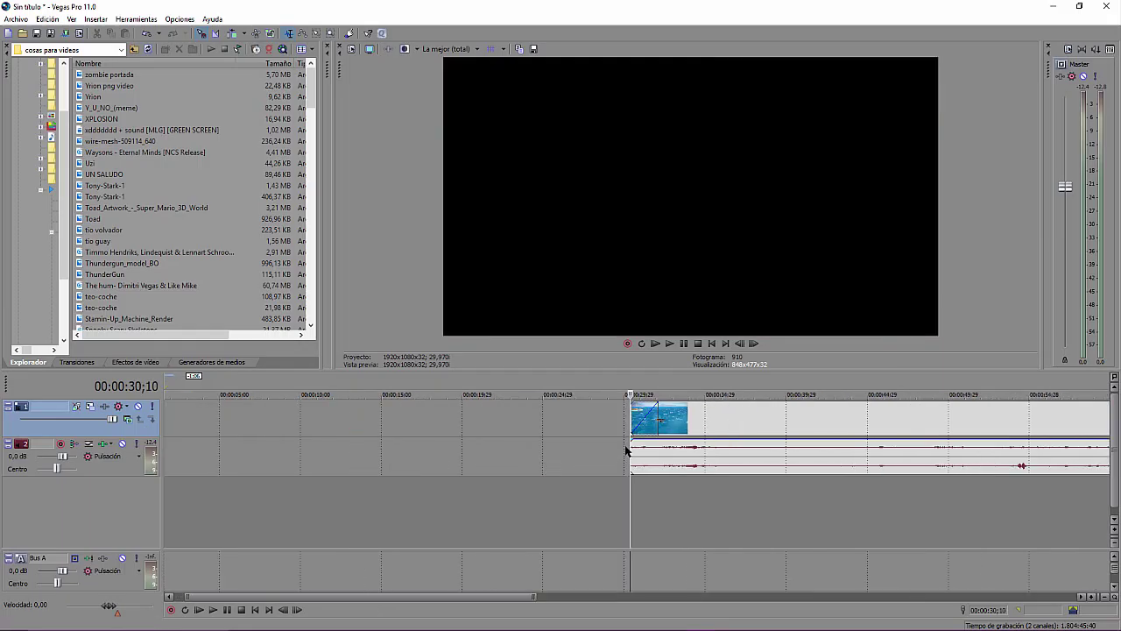
{"action": "left_click_drag", "start_coordinate": [633, 442], "coordinate": [701, 440]}
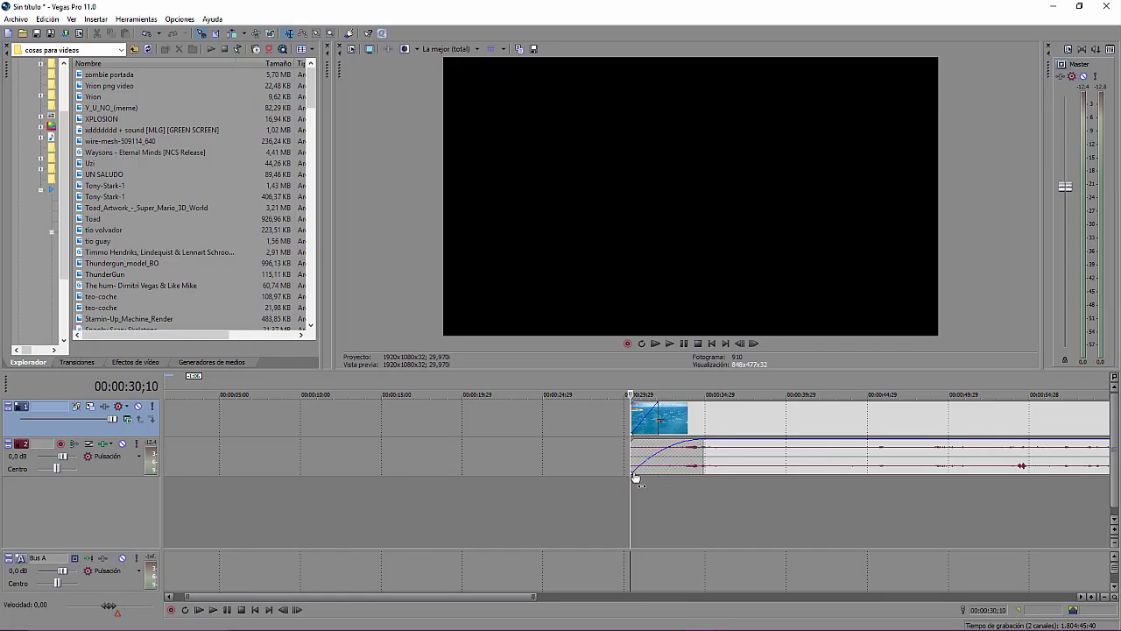
{"action": "left_click", "coordinate": [670, 343]}
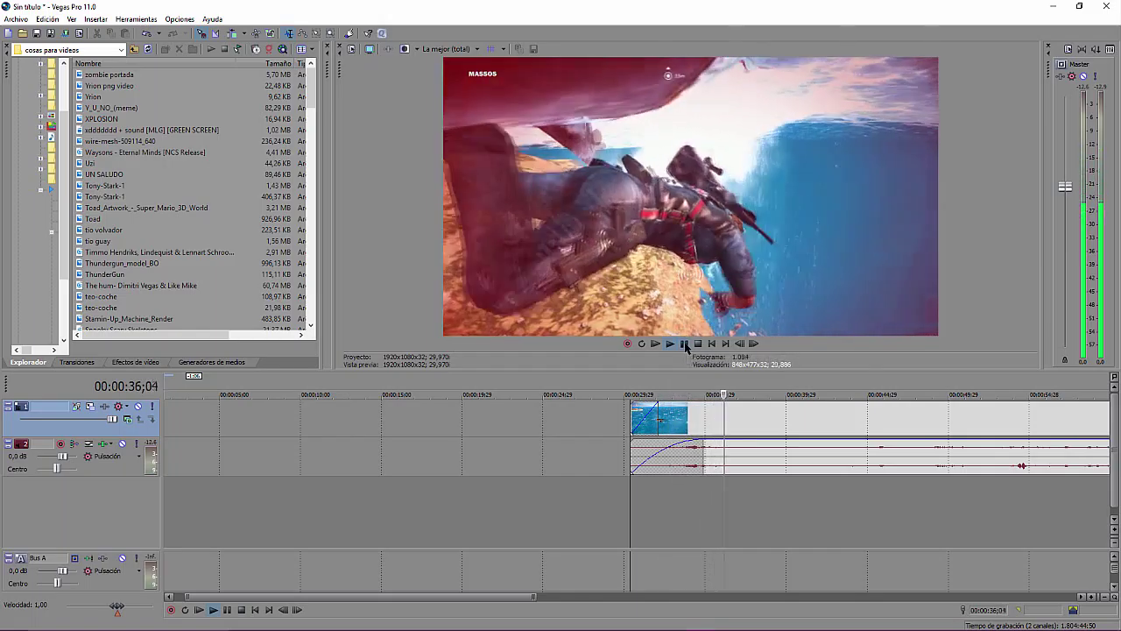
{"action": "left_click", "coordinate": [685, 343]}
Add fade-outs of about 2 seconds to the end of the second clip's video and audio, and scrub through them.
{"action": "scroll", "coordinate": [395, 511], "scroll_direction": "down", "scroll_amount": 4}
{"action": "left_click_drag", "start_coordinate": [388, 496], "coordinate": [1080, 477]}
{"action": "scroll", "coordinate": [1004, 494], "scroll_direction": "up", "scroll_amount": 3}
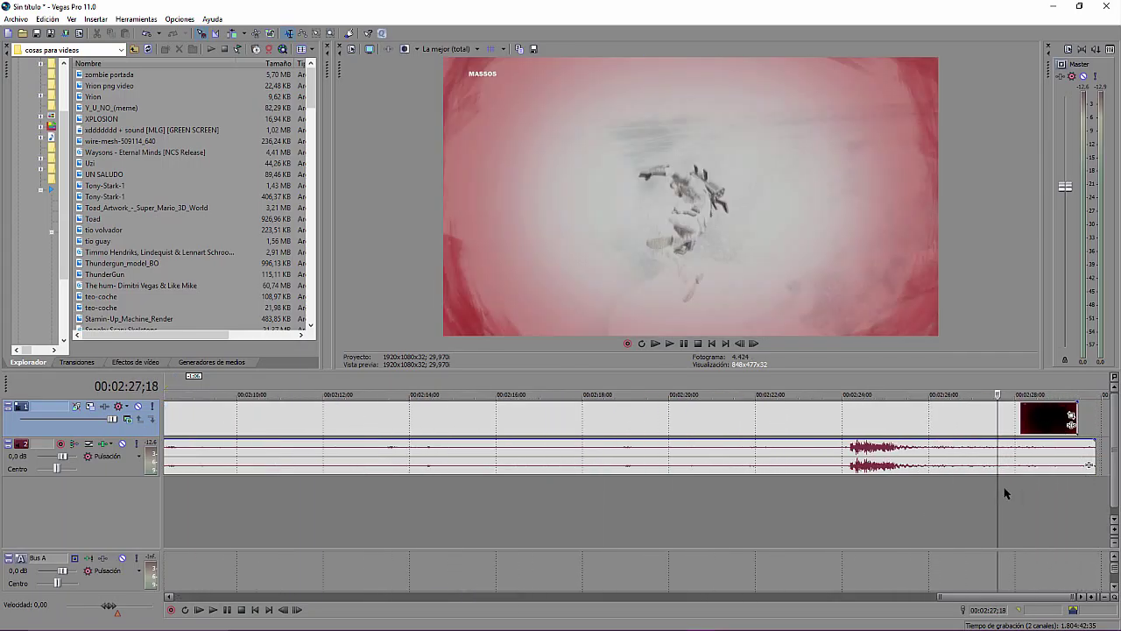
{"action": "left_click_drag", "start_coordinate": [1075, 405], "coordinate": [1004, 401]}
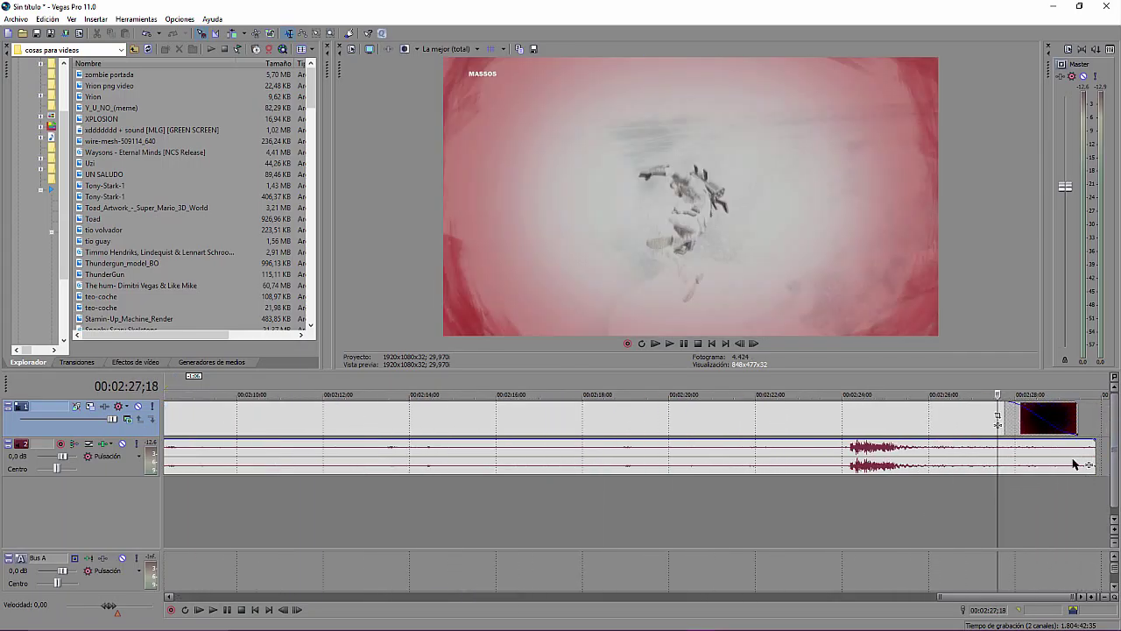
{"action": "left_click_drag", "start_coordinate": [1097, 438], "coordinate": [1002, 450]}
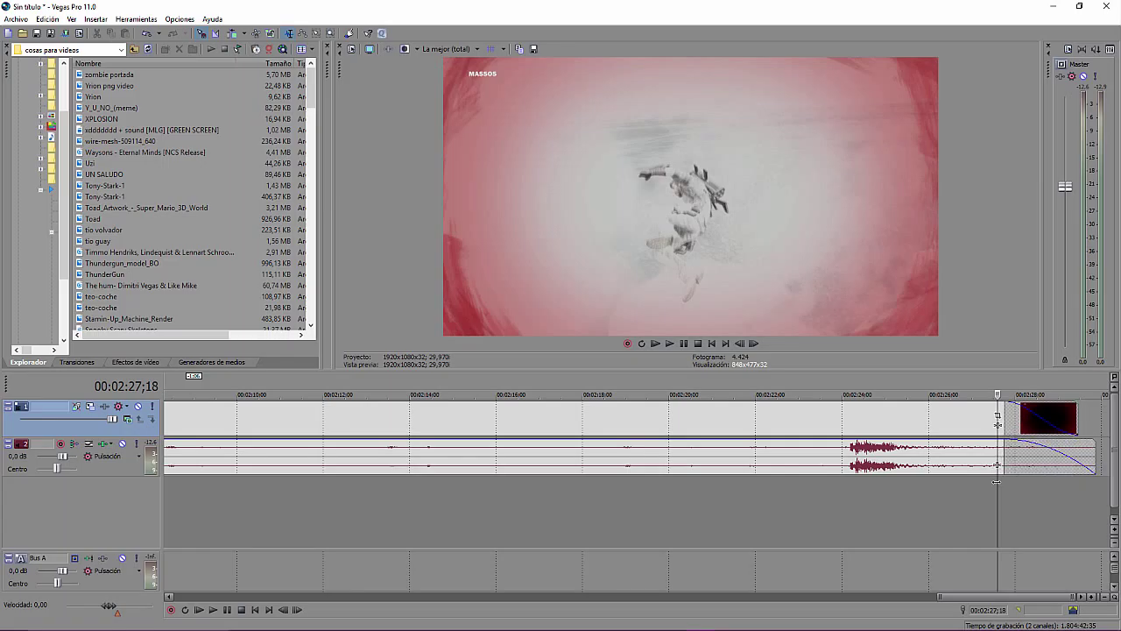
{"action": "left_click_drag", "start_coordinate": [996, 488], "coordinate": [1092, 473]}
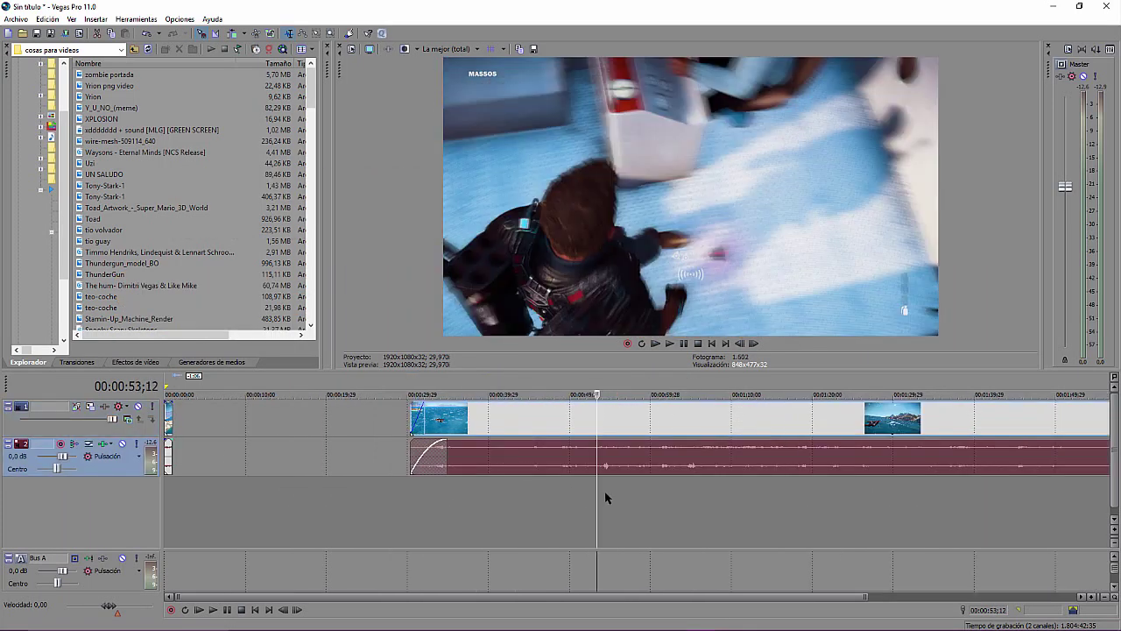
Raise the master volume to 7,3 dB, play the clip, and lower the volume to -1,5 dB.
{"action": "scroll", "coordinate": [606, 497], "scroll_direction": "down", "scroll_amount": 2}
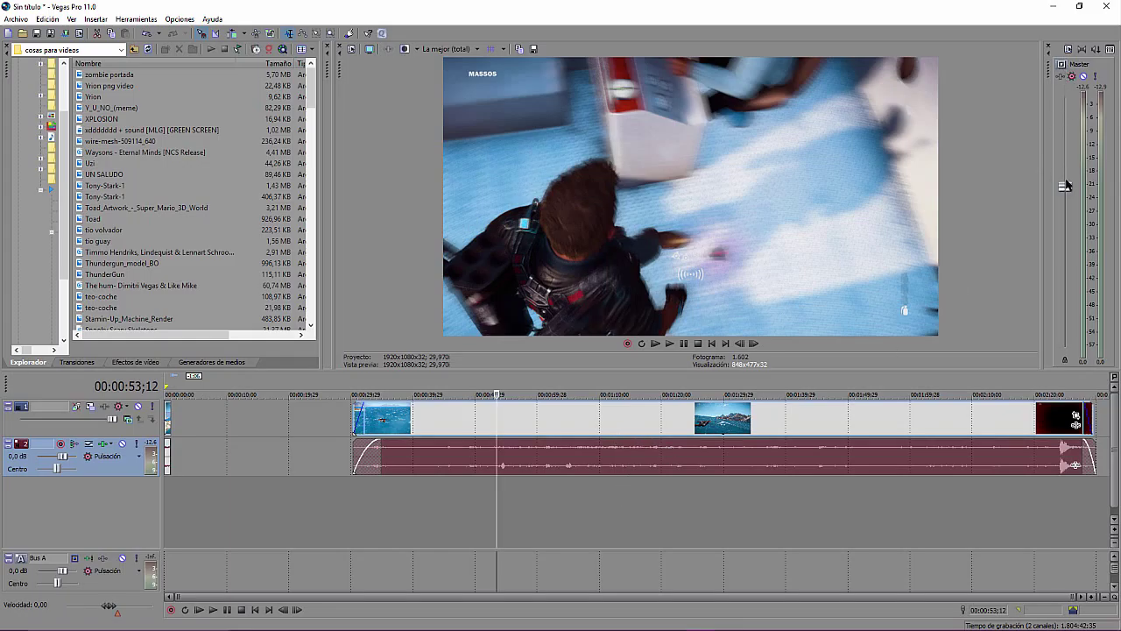
{"action": "left_click_drag", "start_coordinate": [1067, 188], "coordinate": [1067, 144]}
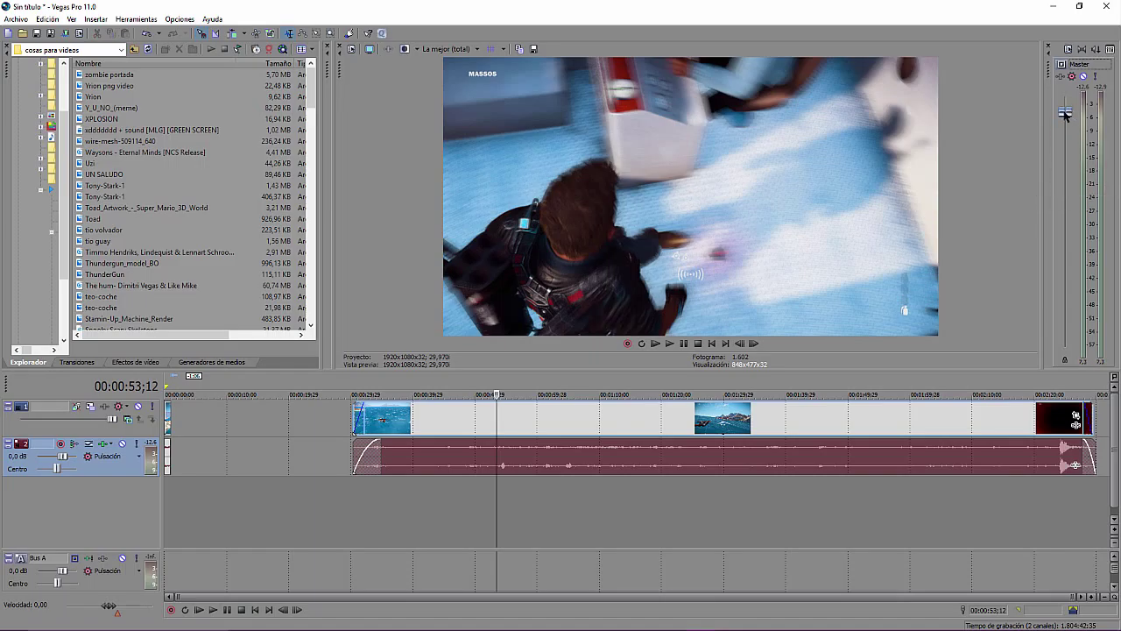
{"action": "left_click", "coordinate": [678, 343]}
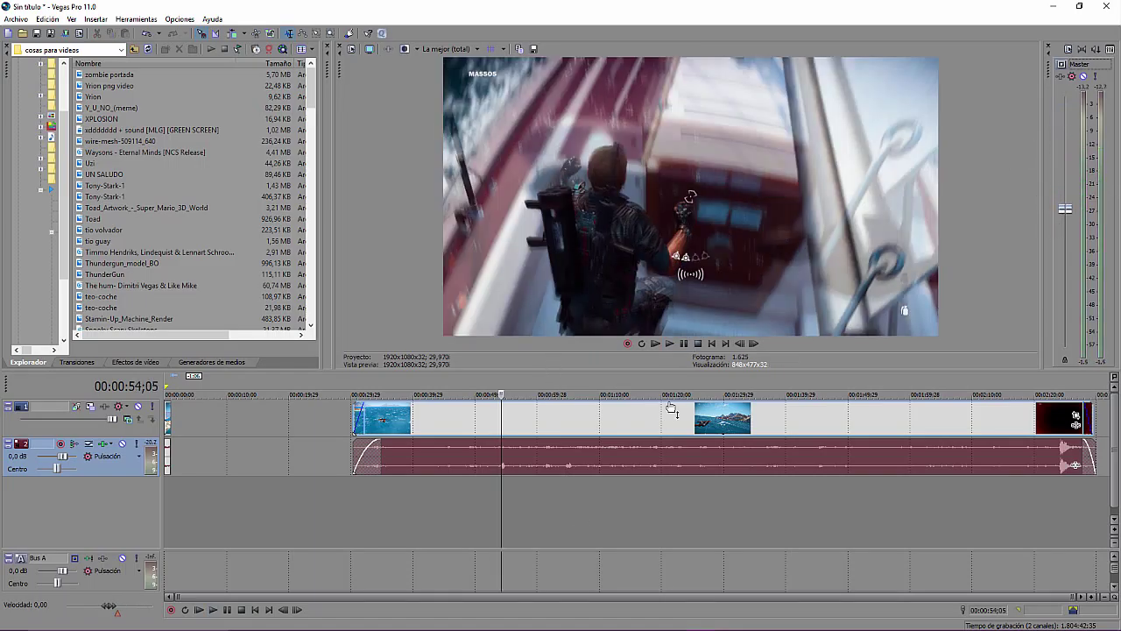
Split the second clip's video and audio at 00:01:03;19.
{"action": "left_click", "coordinate": [633, 526]}
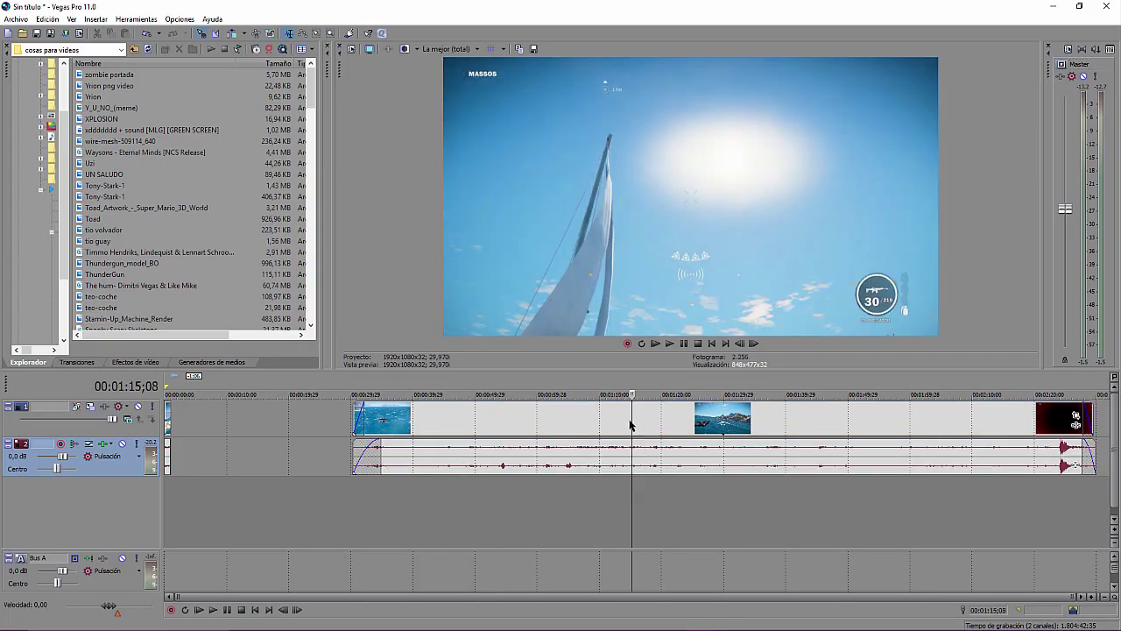
{"action": "left_click", "coordinate": [631, 419]}
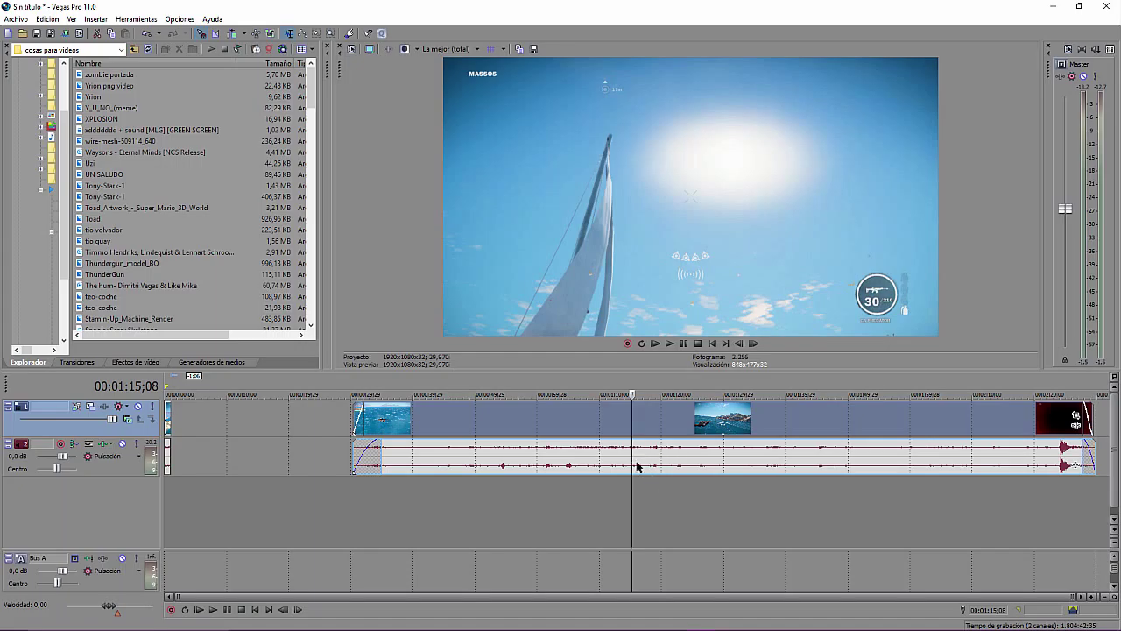
{"action": "left_click", "coordinate": [560, 437]}
{"action": "key", "text": "s"}
Split the second clip again at 00:01:12;18 and shift the remaining section about 5 seconds later, leaving a gap.
{"action": "scroll", "coordinate": [613, 464], "scroll_direction": "up", "scroll_amount": 1}
{"action": "left_click", "coordinate": [645, 464]}
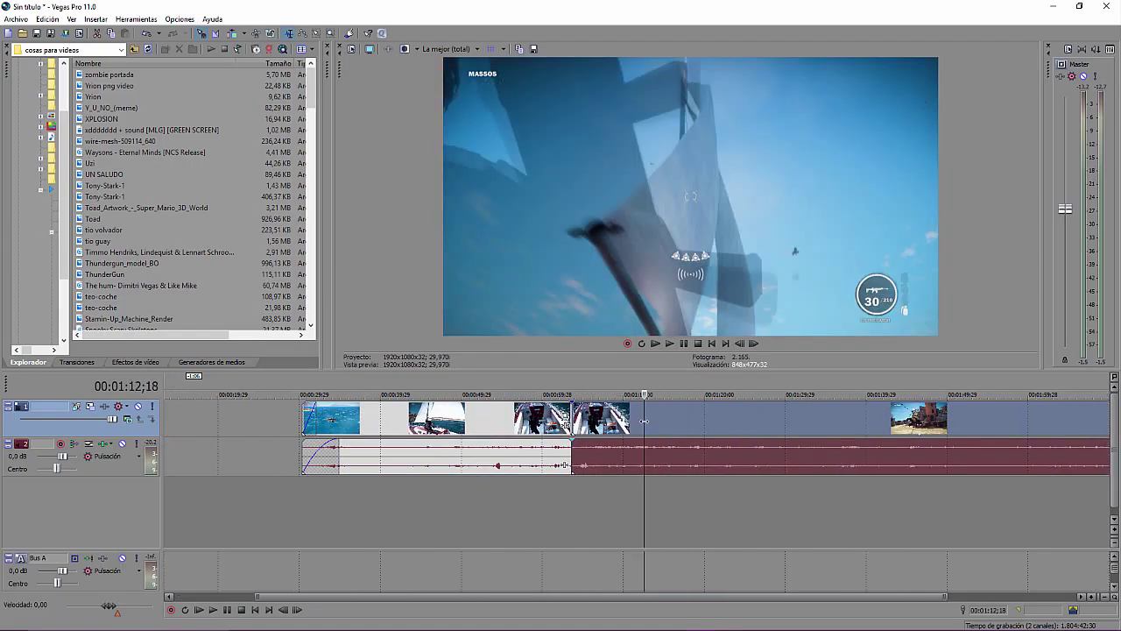
{"action": "scroll", "coordinate": [648, 491], "scroll_direction": "up", "scroll_amount": 3}
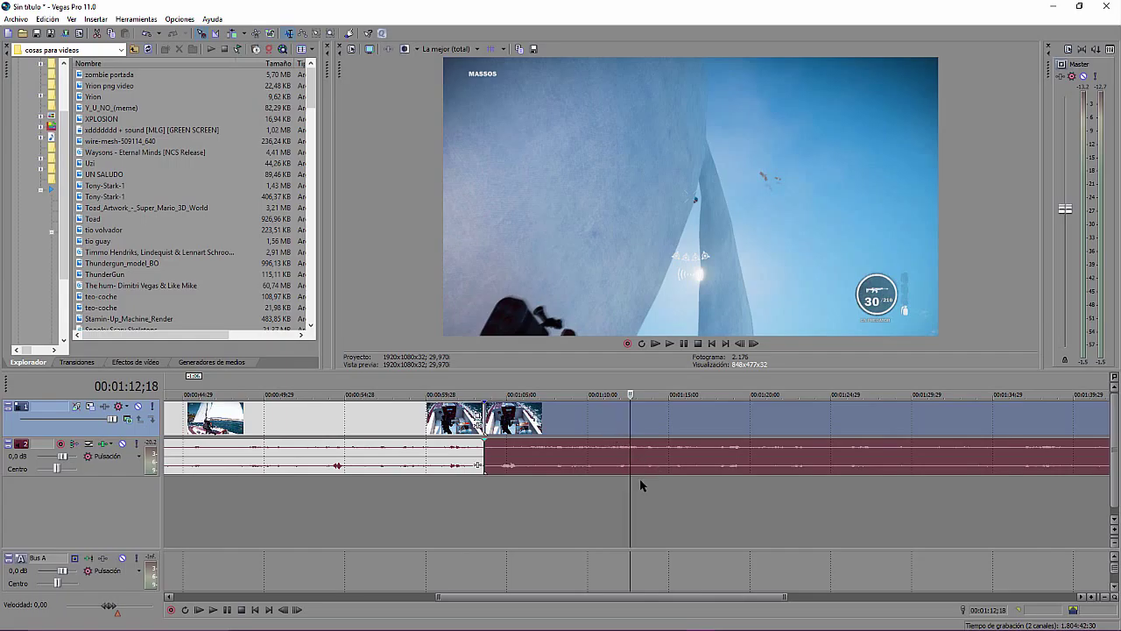
{"action": "key", "text": "s"}
{"action": "left_click_drag", "start_coordinate": [649, 431], "coordinate": [738, 429]}
{"action": "left_click_drag", "start_coordinate": [634, 499], "coordinate": [568, 498]}
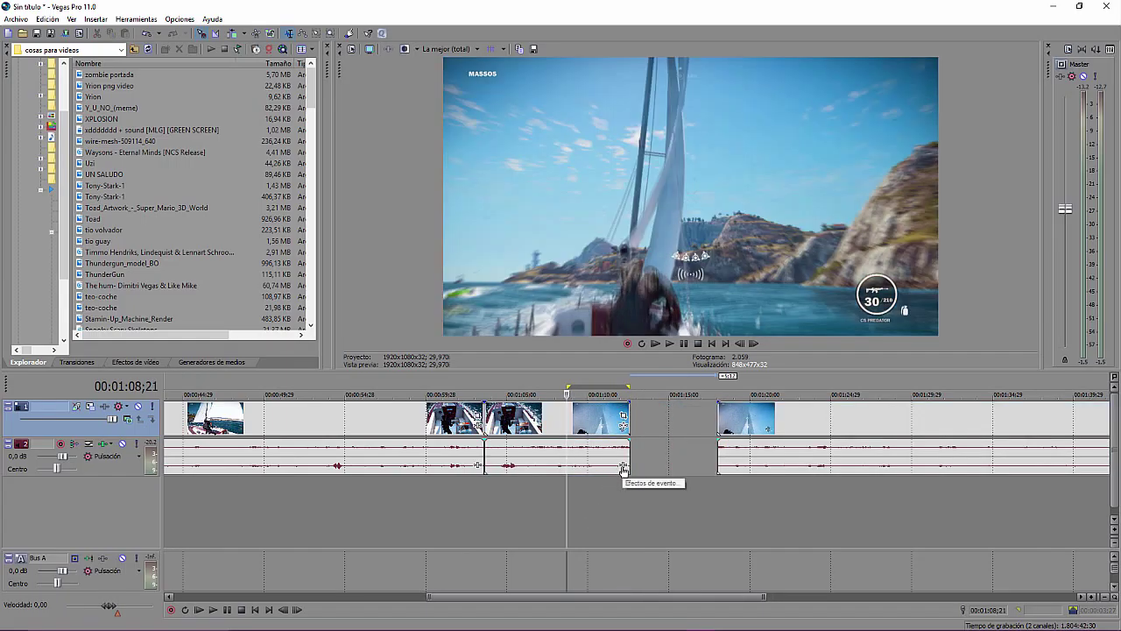
Add the Volumen effect to the audio of the short section before the gap and adjust its volume level.
{"action": "left_click", "coordinate": [623, 470]}
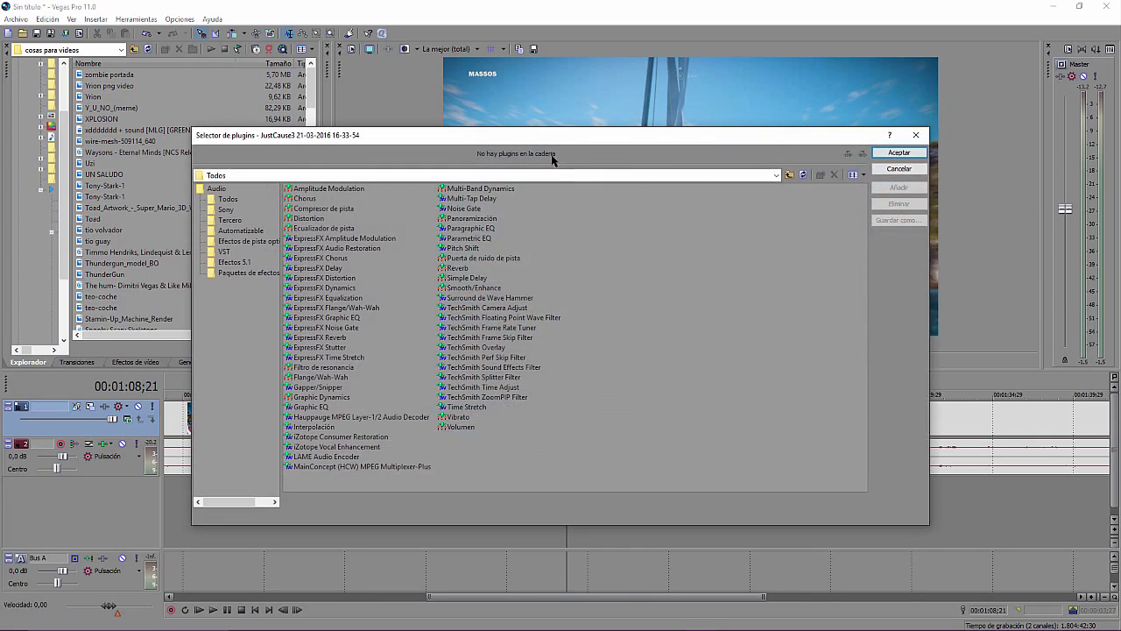
{"action": "left_click_drag", "start_coordinate": [557, 139], "coordinate": [547, 55]}
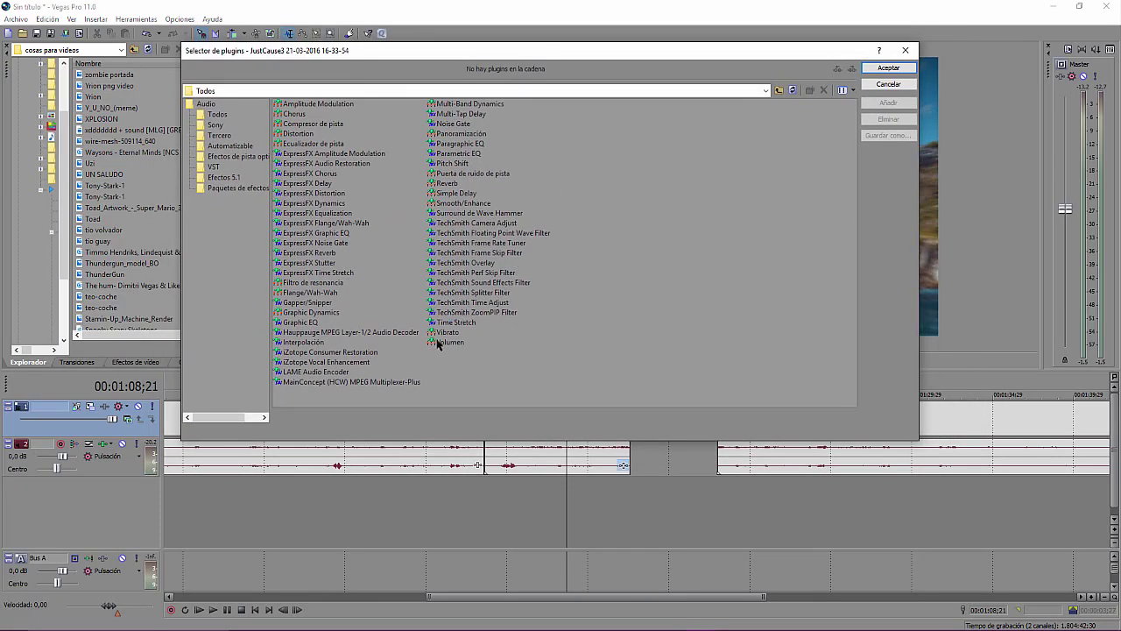
{"action": "left_click", "coordinate": [447, 343]}
{"action": "left_click", "coordinate": [888, 102]}
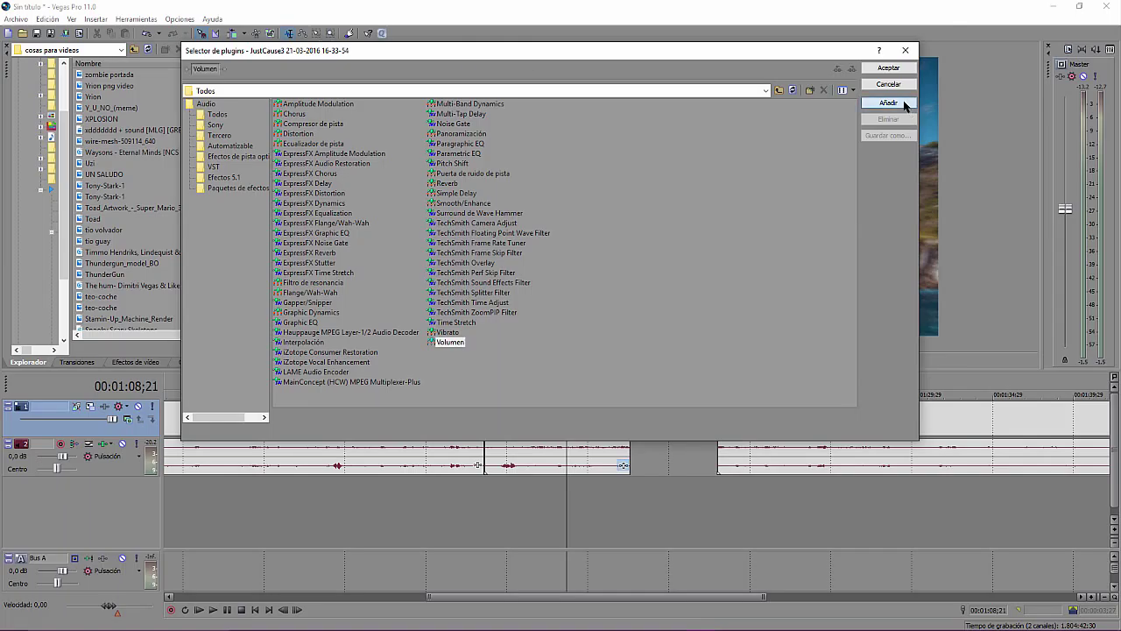
{"action": "left_click", "coordinate": [889, 68]}
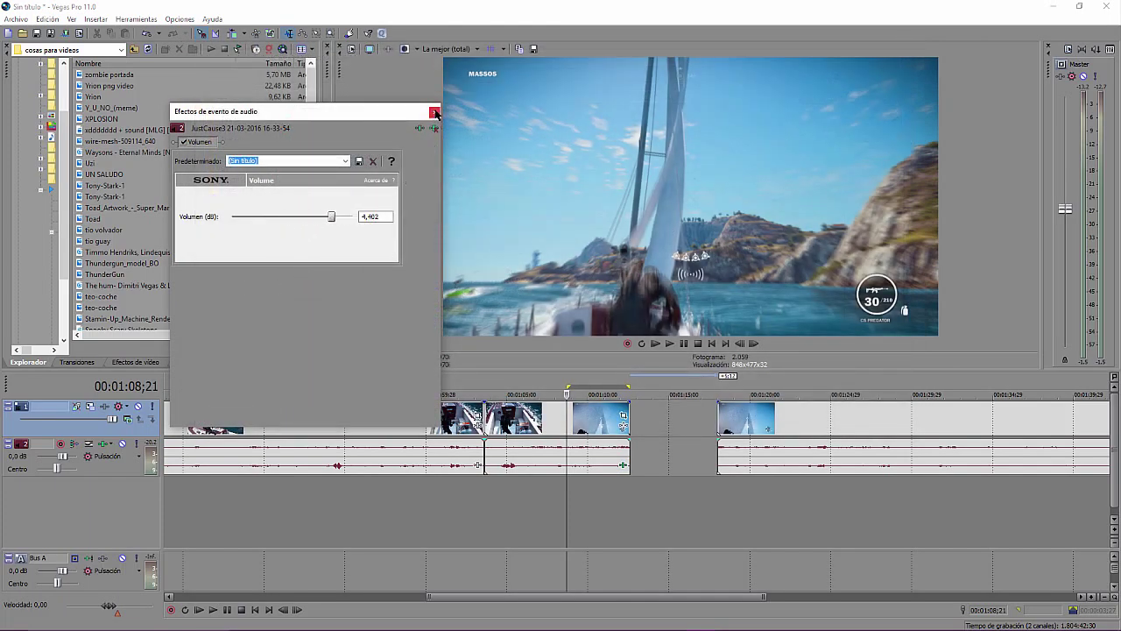
{"action": "left_click", "coordinate": [435, 113]}
Record a microphone clip of about 1.7 seconds from 00:01:03;19 onto a new audio track, accepting the proposed folder for recorded files.
{"action": "left_click", "coordinate": [518, 425]}
{"action": "left_click", "coordinate": [485, 525]}
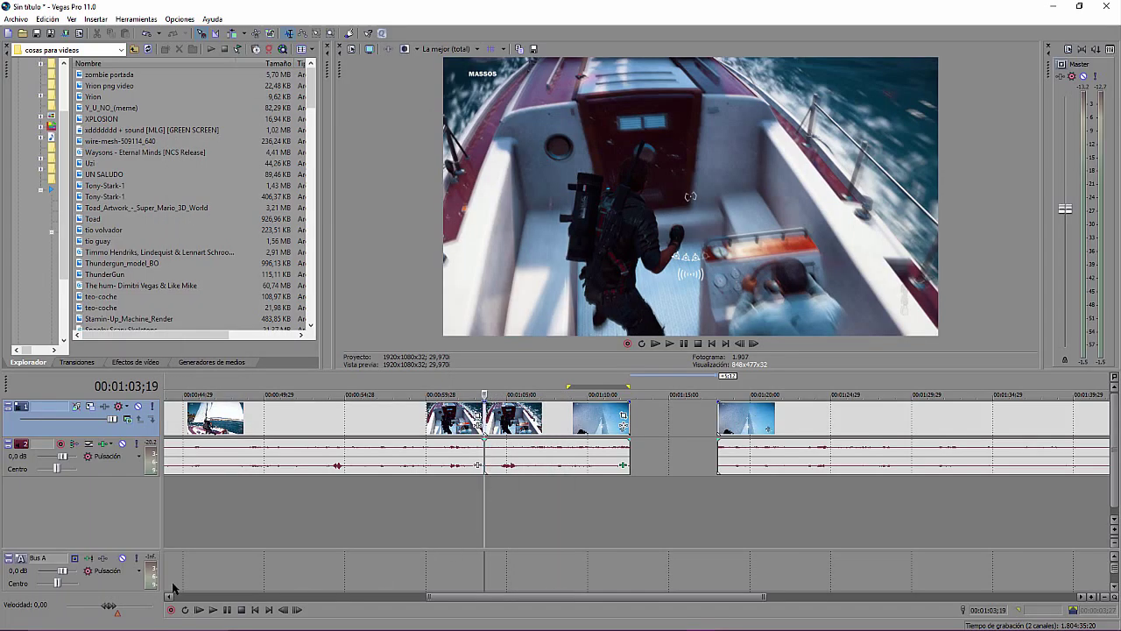
{"action": "left_click", "coordinate": [173, 611]}
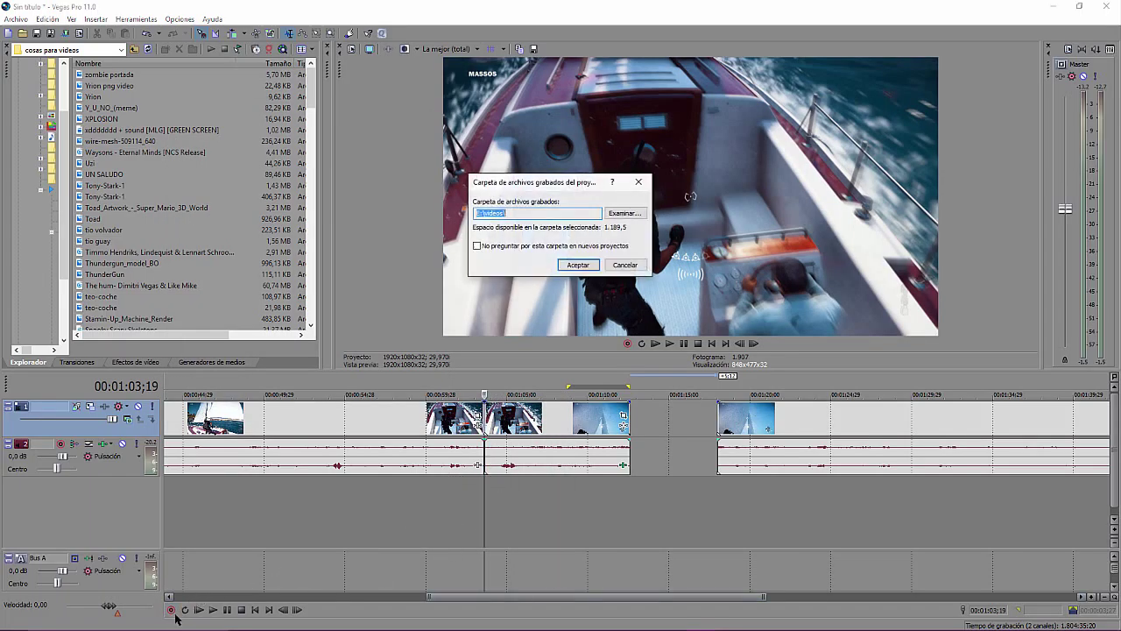
{"action": "left_click", "coordinate": [568, 266]}
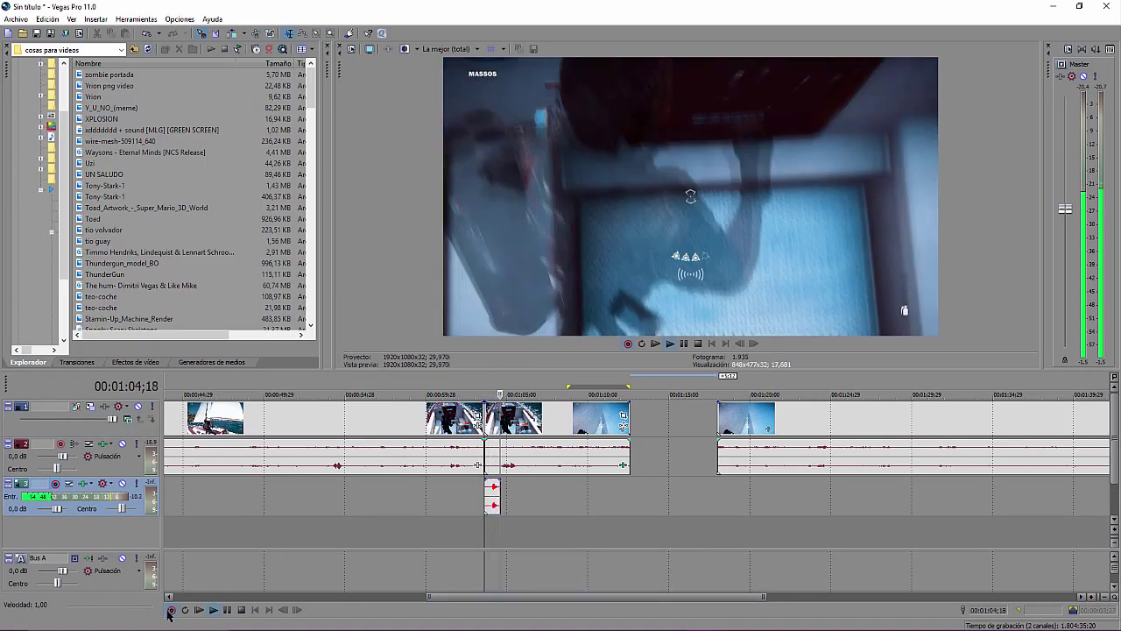
{"action": "left_click", "coordinate": [170, 610]}
{"action": "left_click", "coordinate": [628, 296]}
Move the recorded audio clip about 3 seconds later on its track and return it to its starting position.
{"action": "left_click_drag", "start_coordinate": [490, 495], "coordinate": [540, 495]}
{"action": "left_click", "coordinate": [531, 482]}
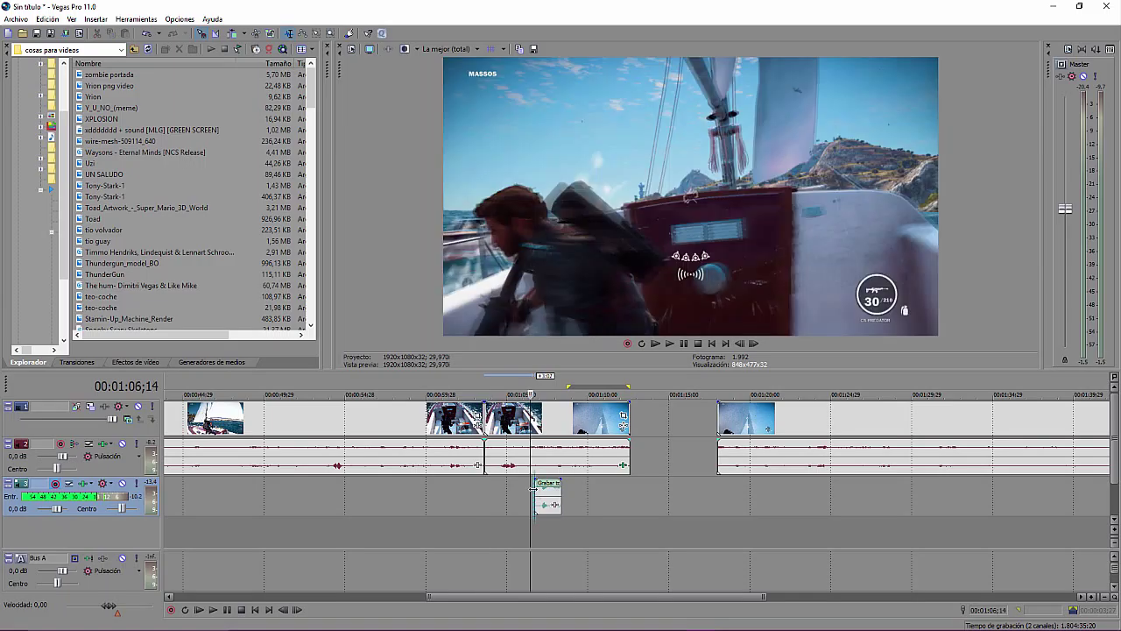
{"action": "left_click", "coordinate": [540, 489]}
{"action": "left_click", "coordinate": [534, 489]}
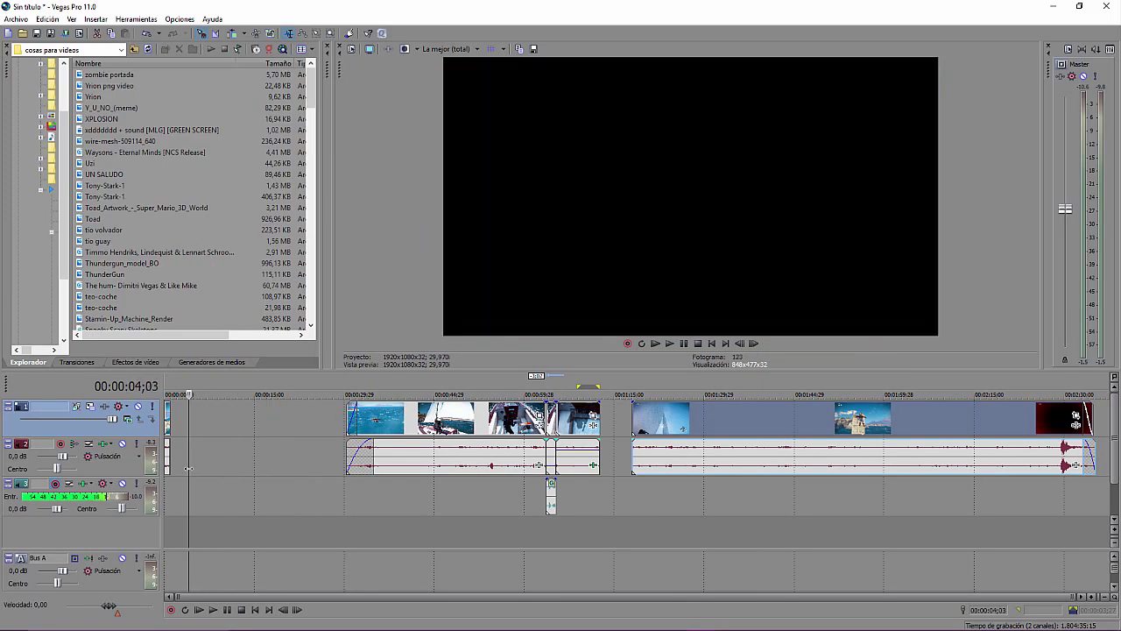
Open the dialog for opening a project or media file and browse the contents of the videos folder.
{"action": "left_click", "coordinate": [15, 19]}
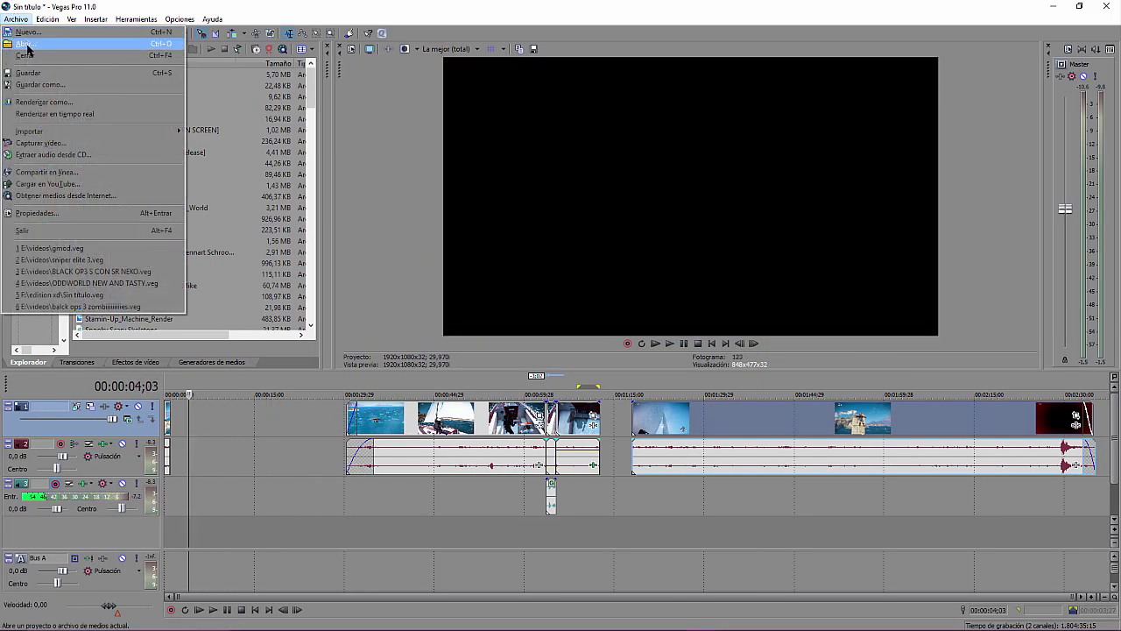
{"action": "left_click", "coordinate": [27, 43]}
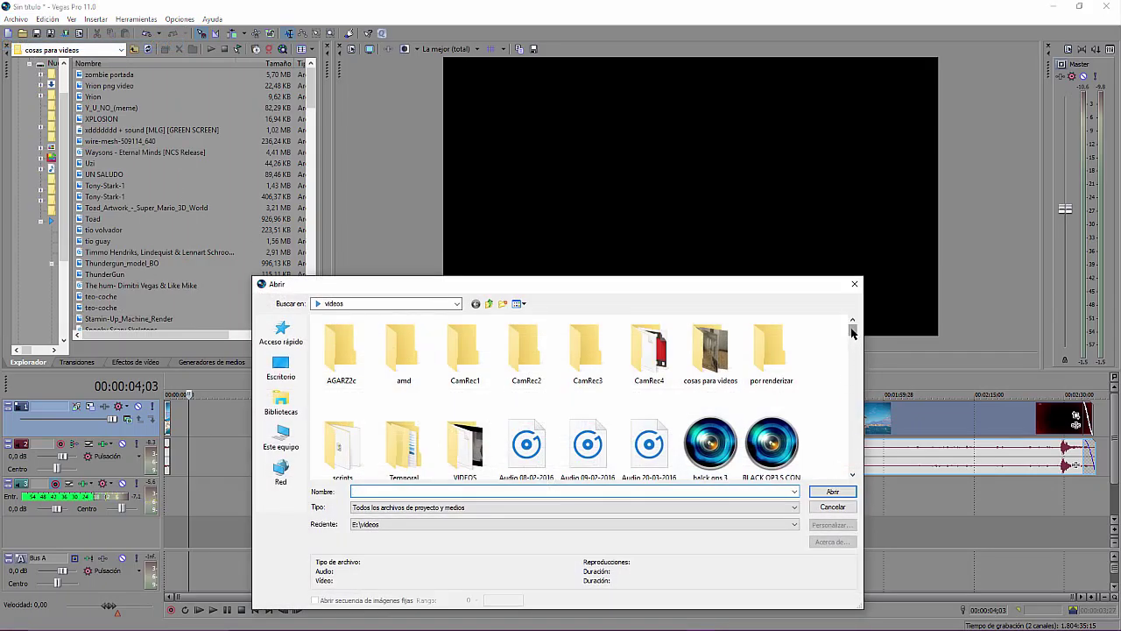
{"action": "scroll", "coordinate": [852, 331], "scroll_direction": "down", "scroll_amount": 3}
{"action": "scroll", "coordinate": [852, 331], "scroll_direction": "up", "scroll_amount": 3}
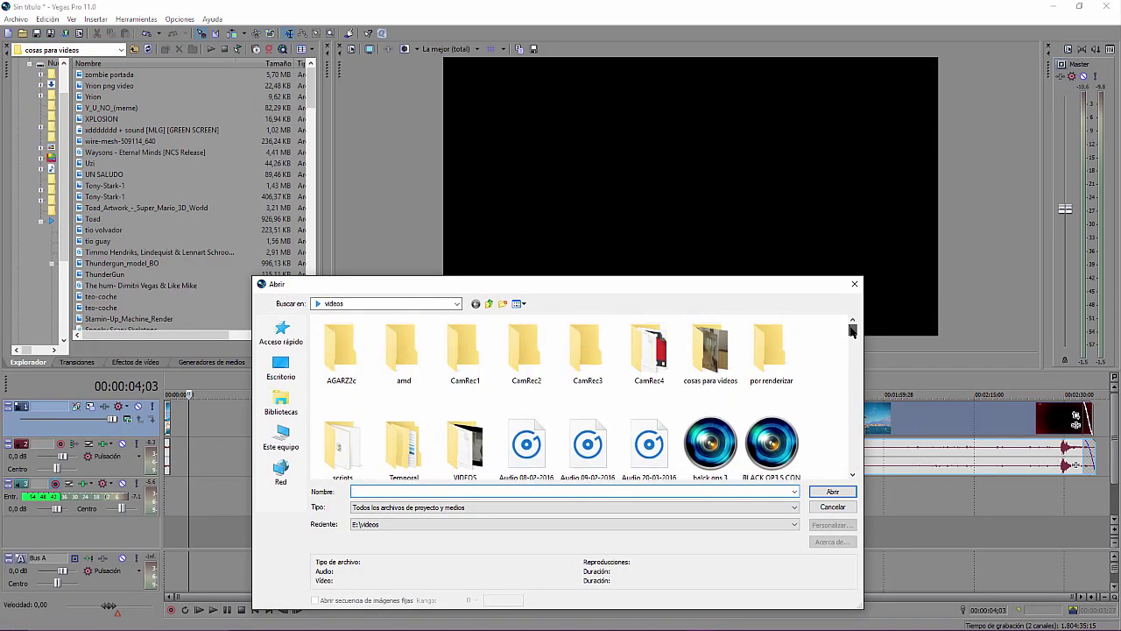